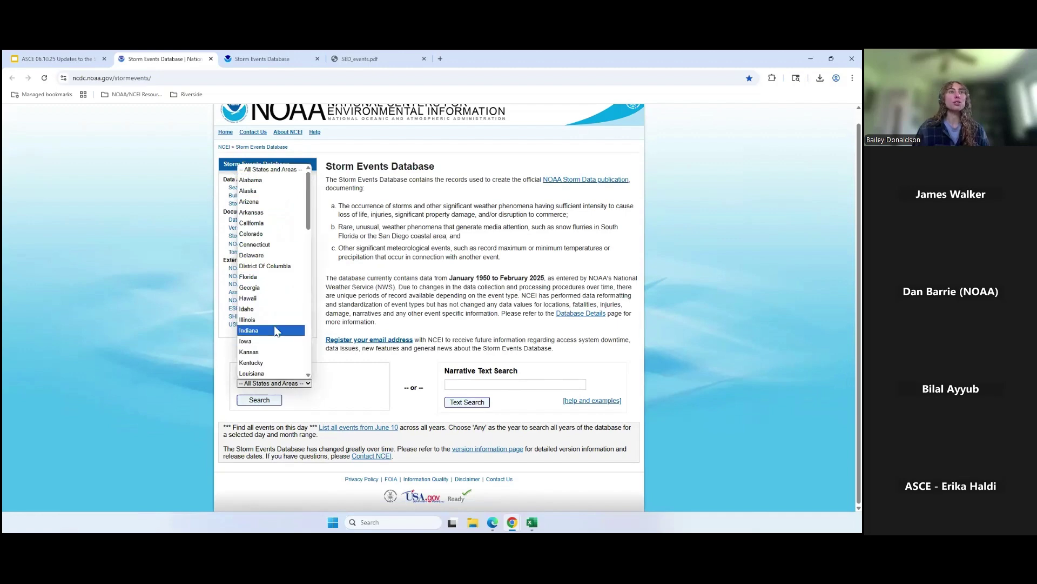
Open the Indiana search form and select Blackford county with the Dense Smoke event type
click(275, 332)
click(267, 399)
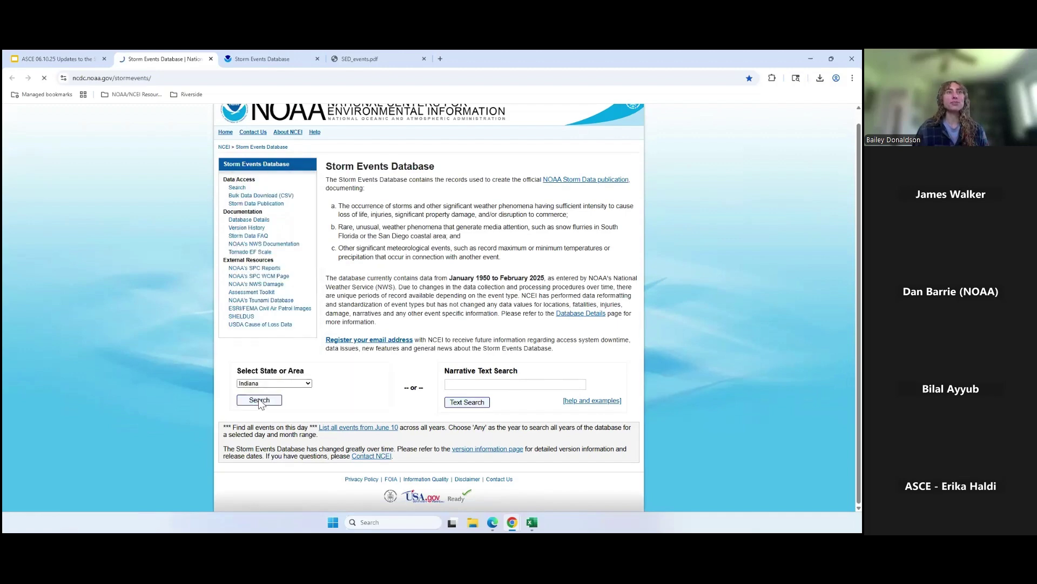
click(423, 319)
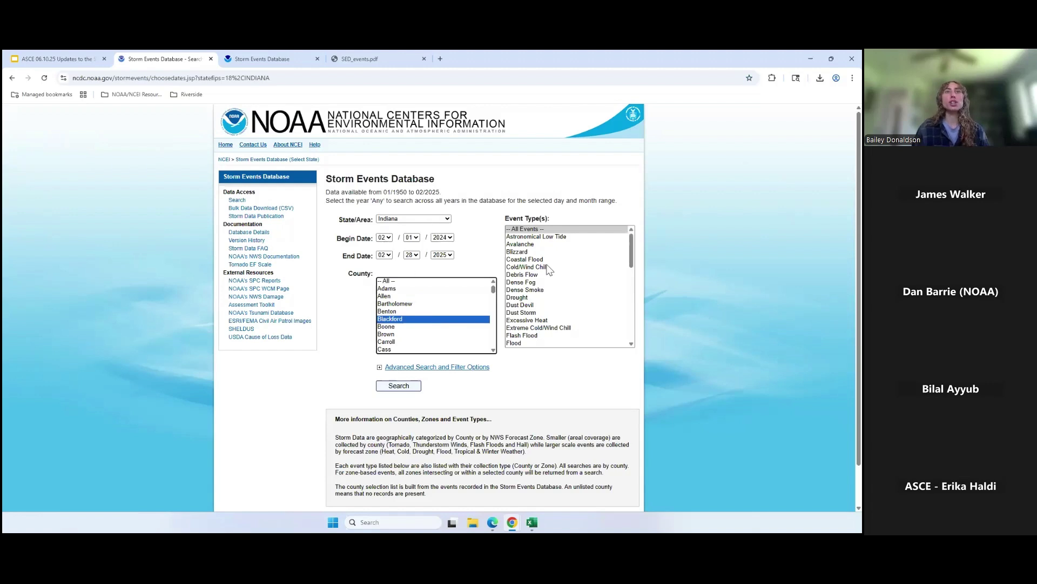
click(552, 290)
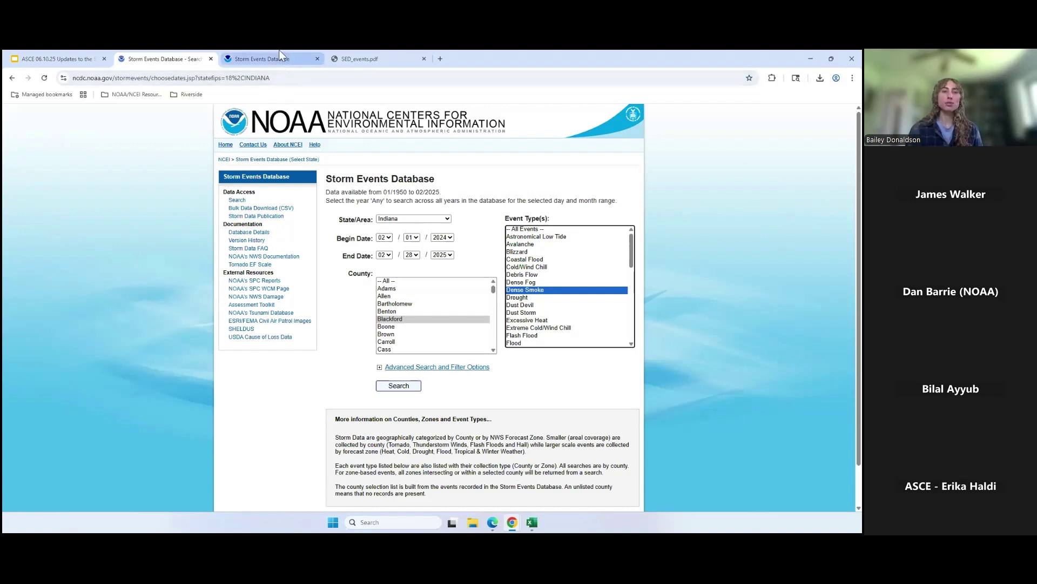
Return to the slide deck, open the new Storm Events Database from its demo slide, and dismiss the Version 1.0 notice
mouse_move(279, 49)
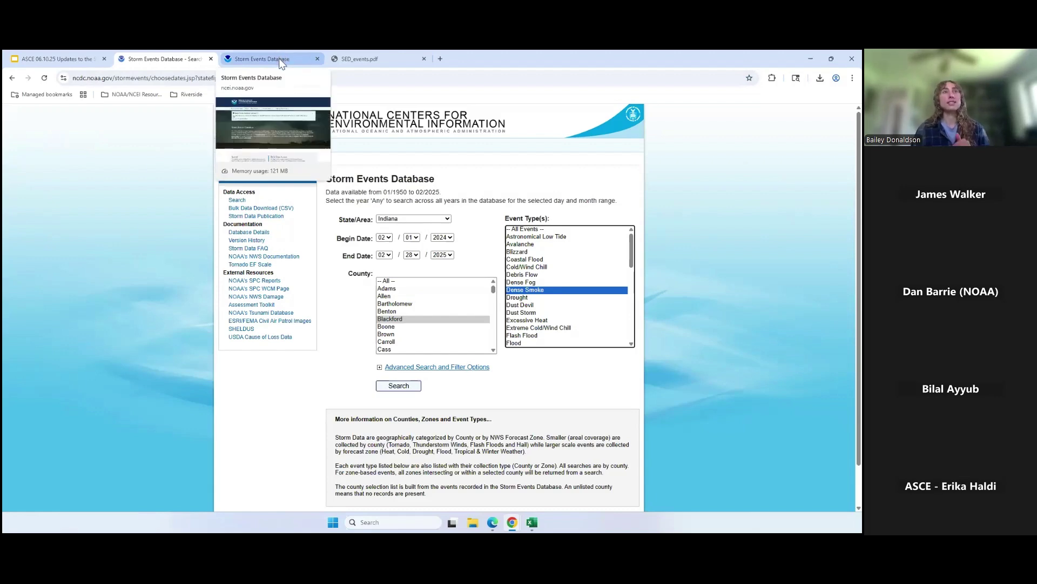
click(60, 60)
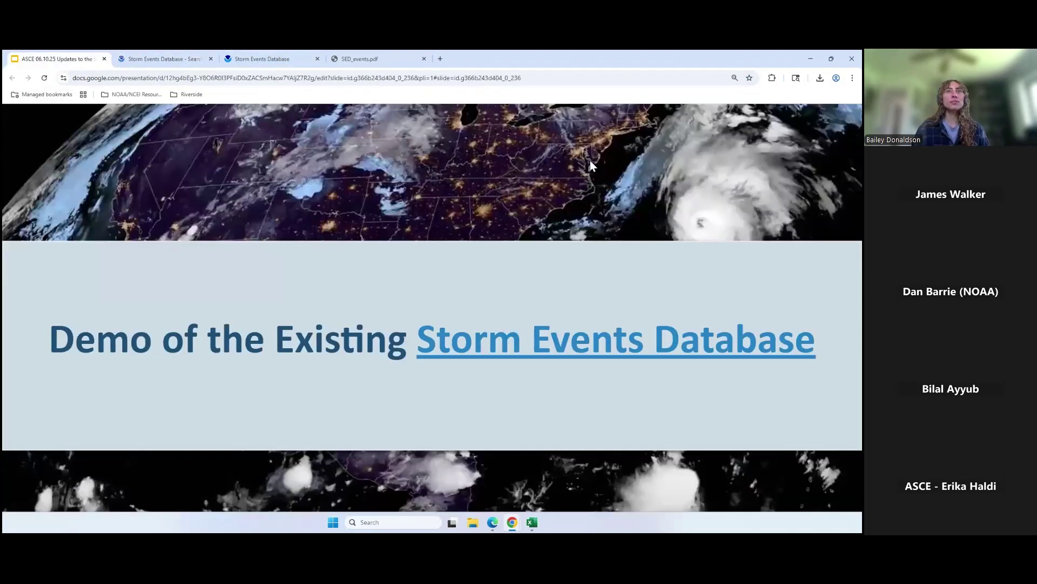
click(757, 210)
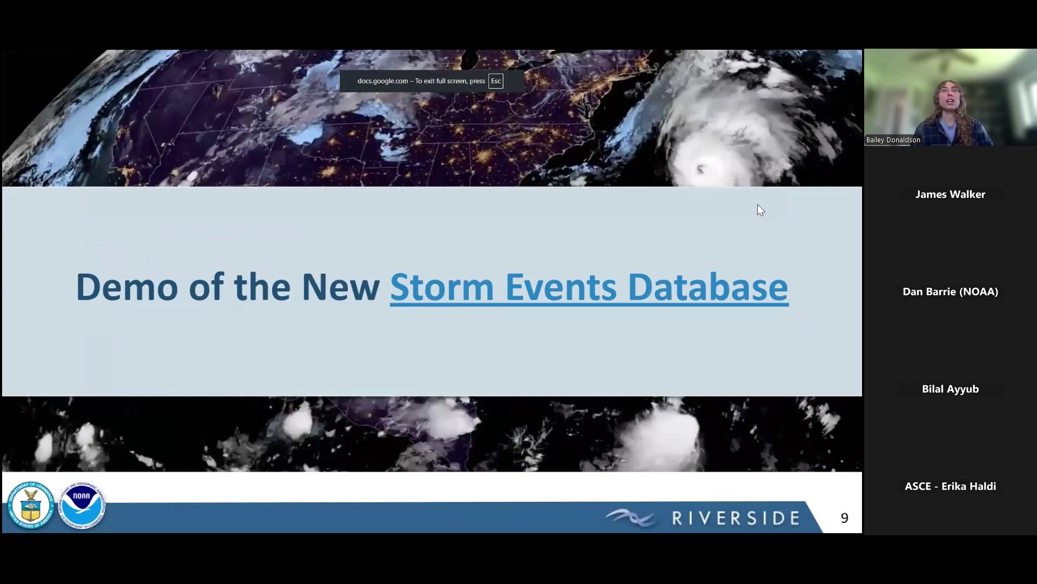
click(547, 289)
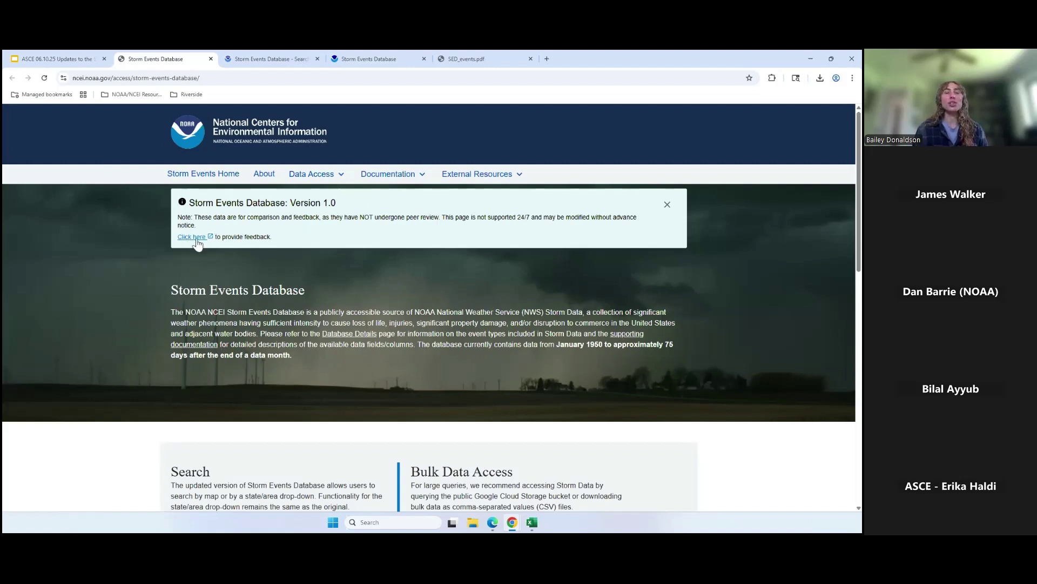
click(668, 205)
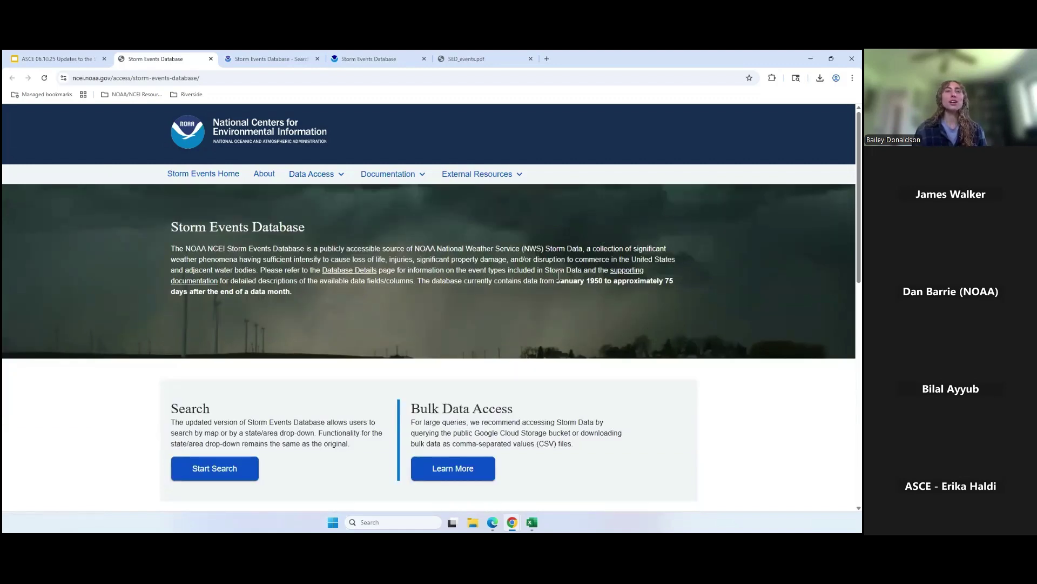
Examine the new home page's bulk data access section, additional resources, documentation links and external resource links
drag(414, 405, 591, 451)
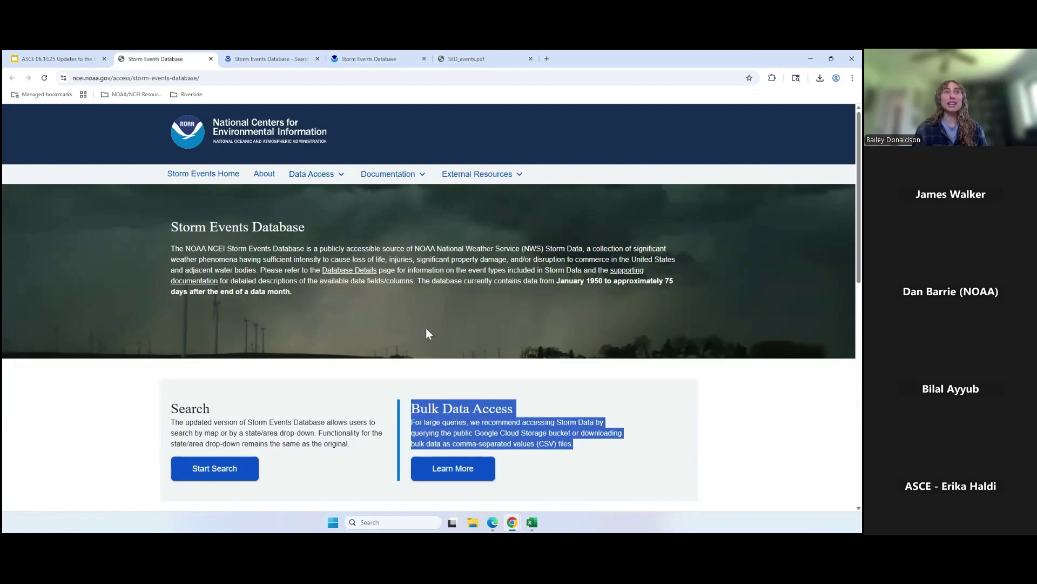
click(324, 178)
click(598, 492)
scroll(462, 455, down, 2)
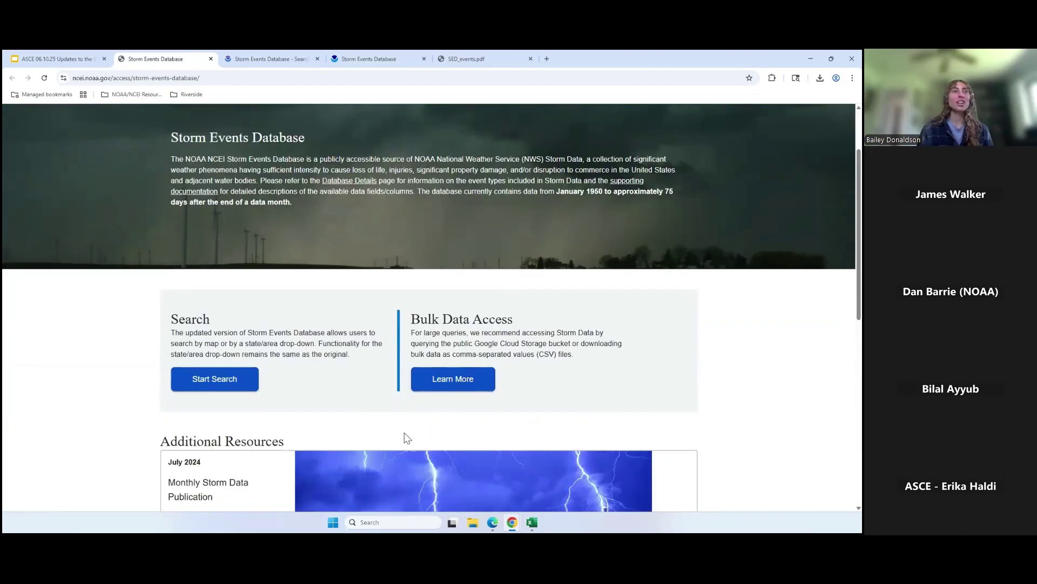
scroll(404, 432, down, 4)
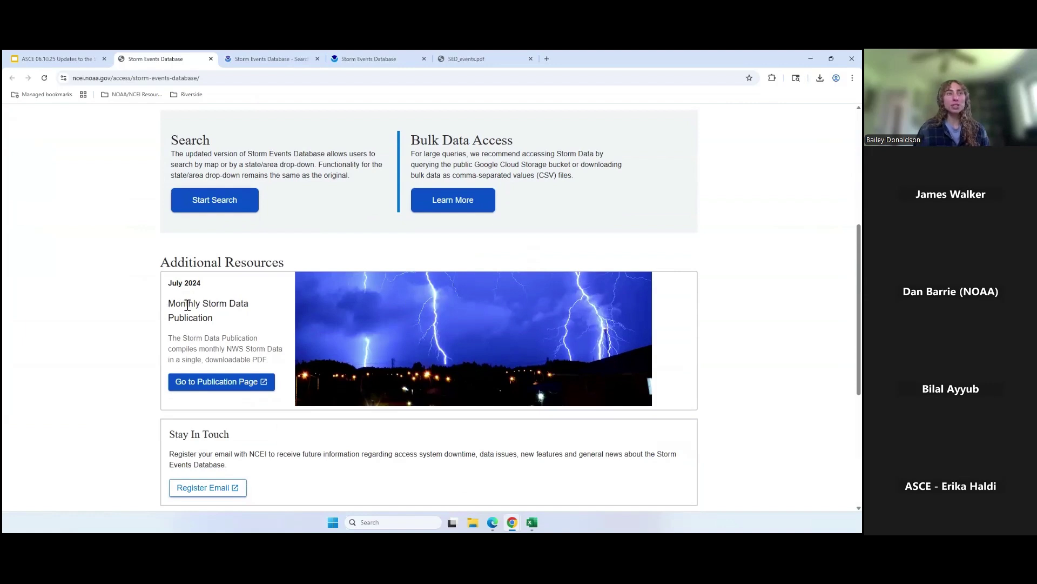
scroll(187, 305, down, 1)
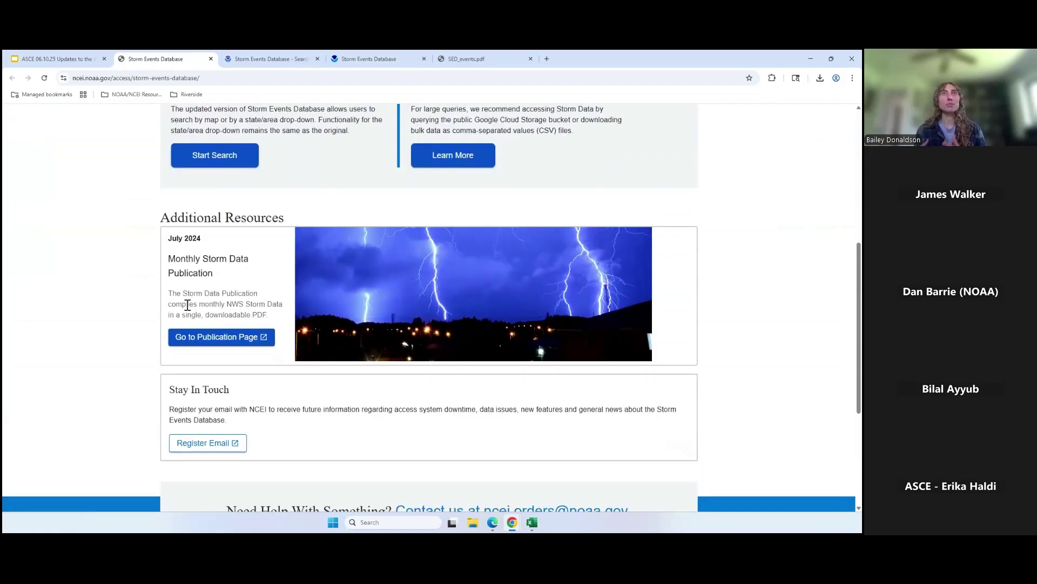
scroll(181, 314, up, 7)
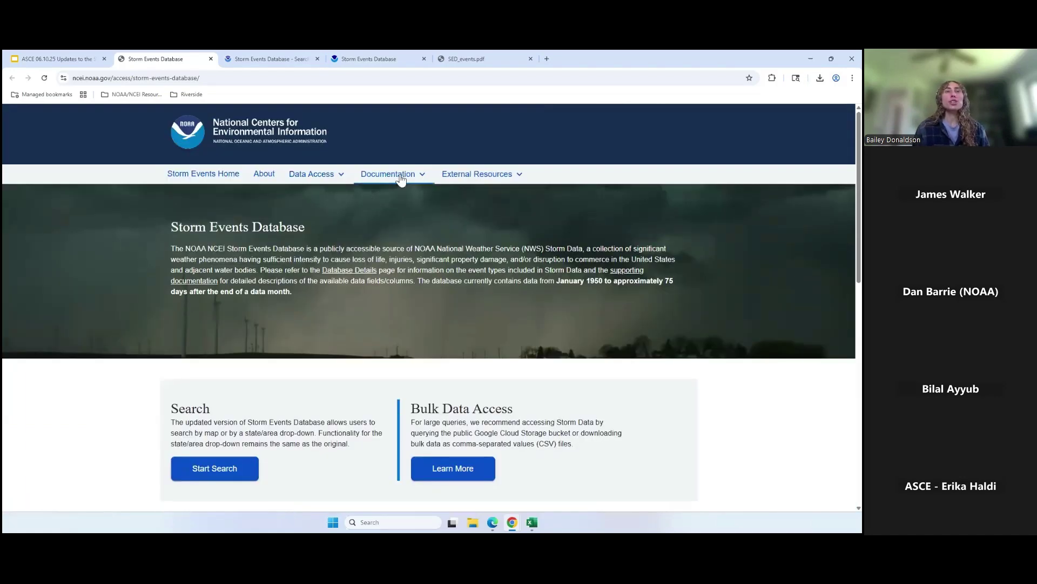
click(399, 177)
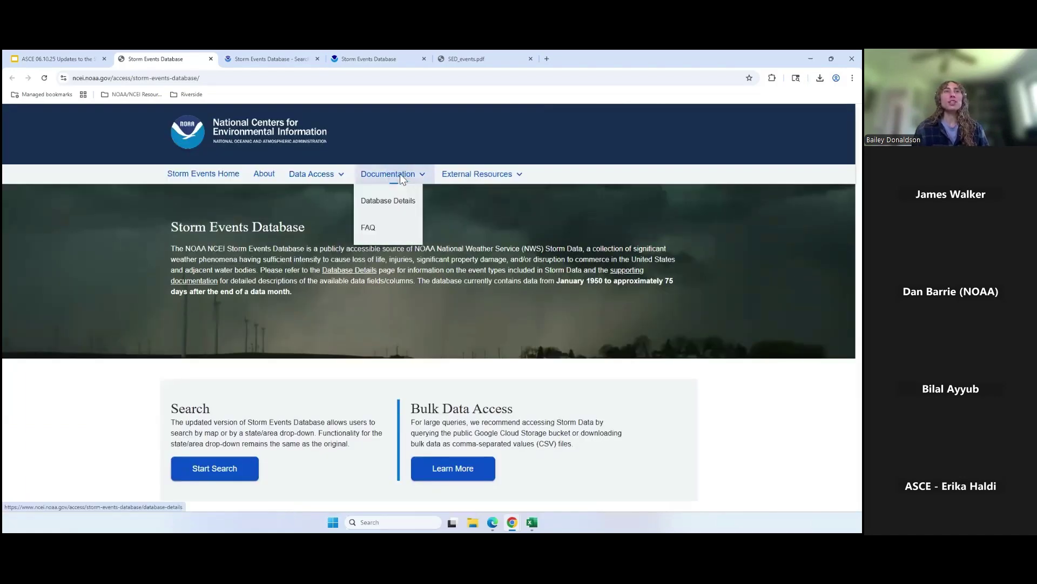
click(493, 175)
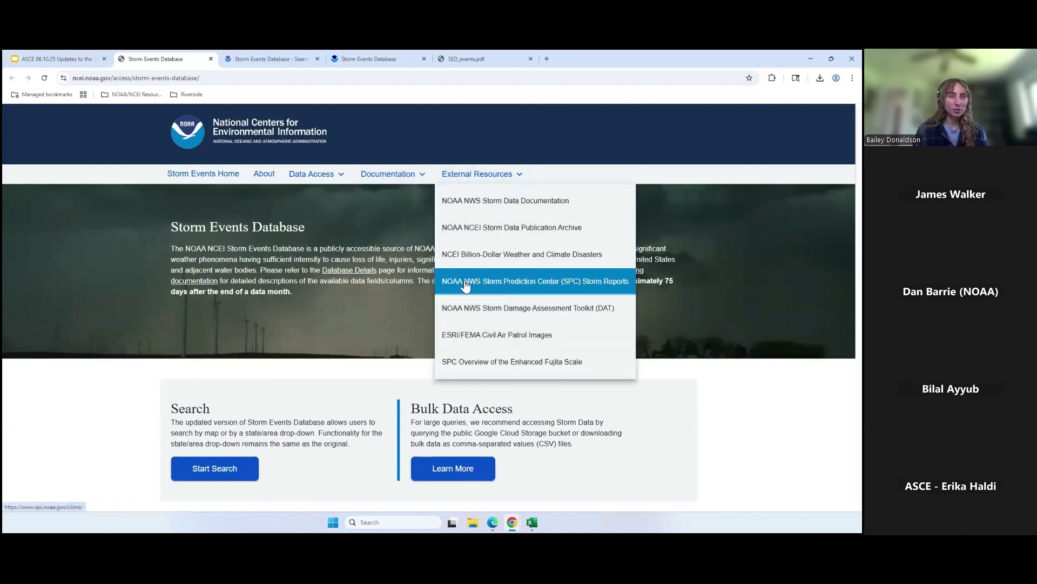
click(340, 394)
Start a storm event search by location and set the state to Colorado
scroll(325, 390, down, 1)
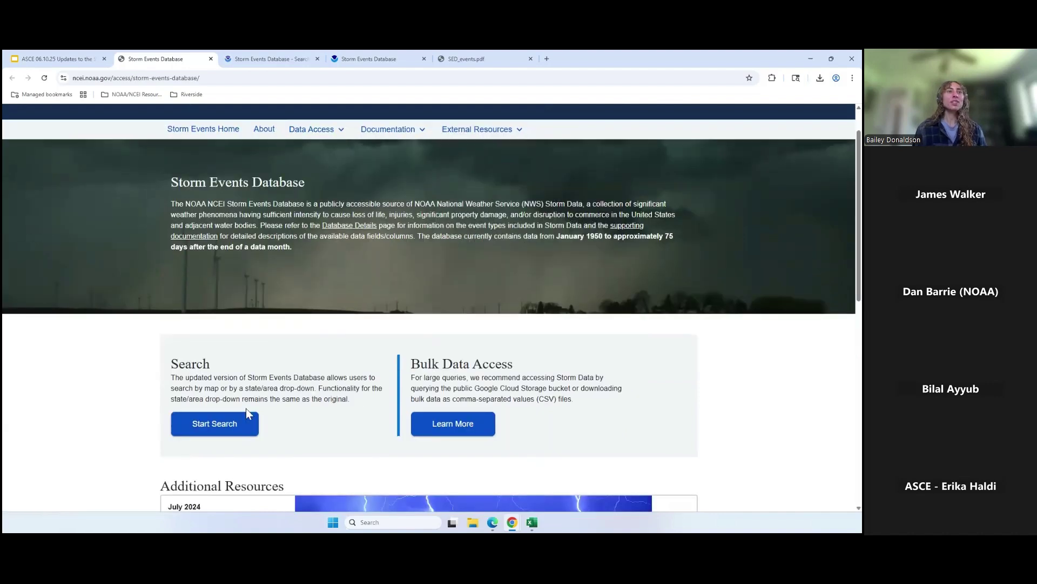
click(238, 423)
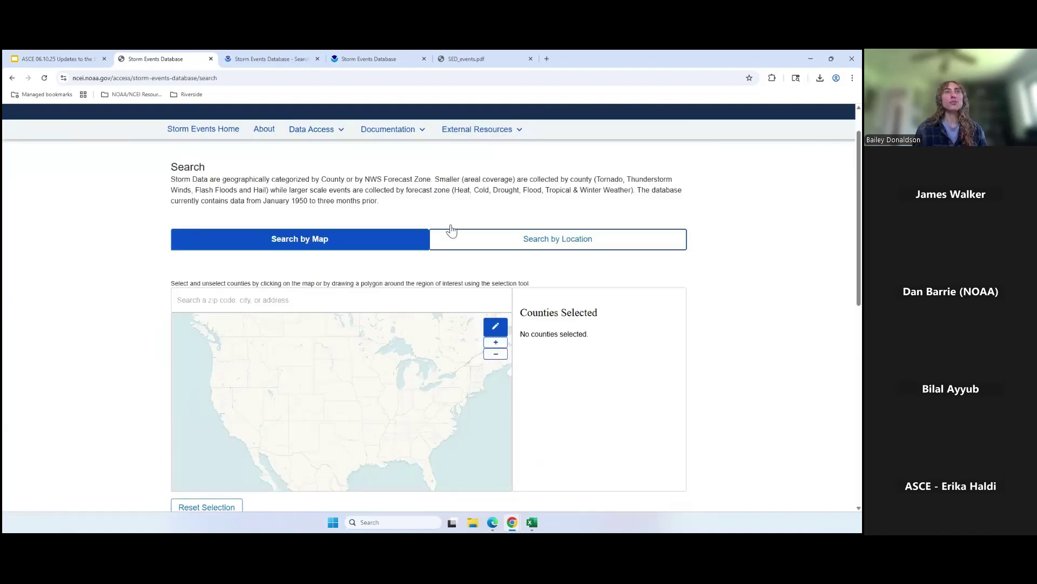
click(544, 244)
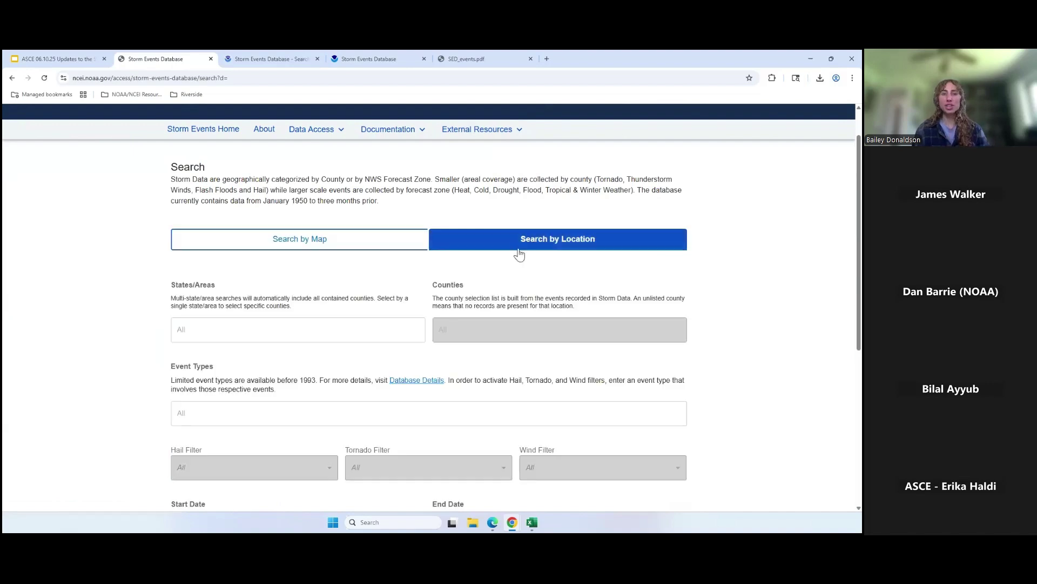
scroll(182, 321, down, 1)
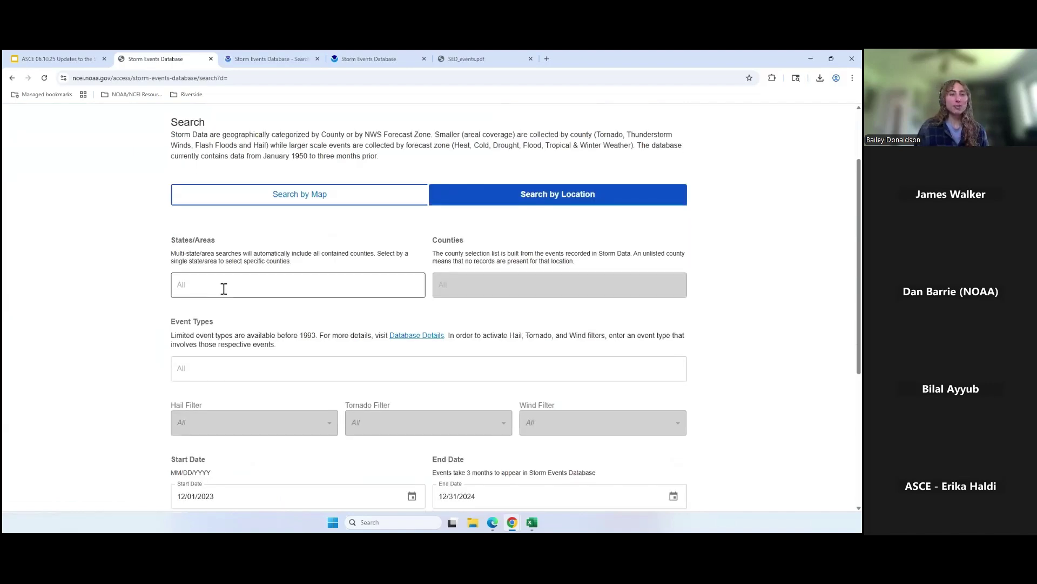
click(224, 289)
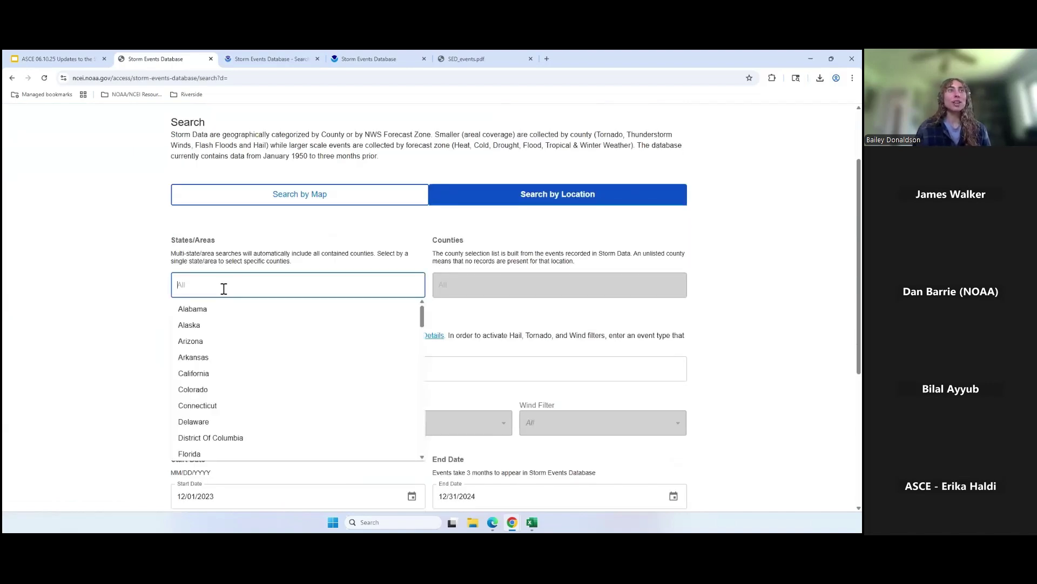
click(198, 390)
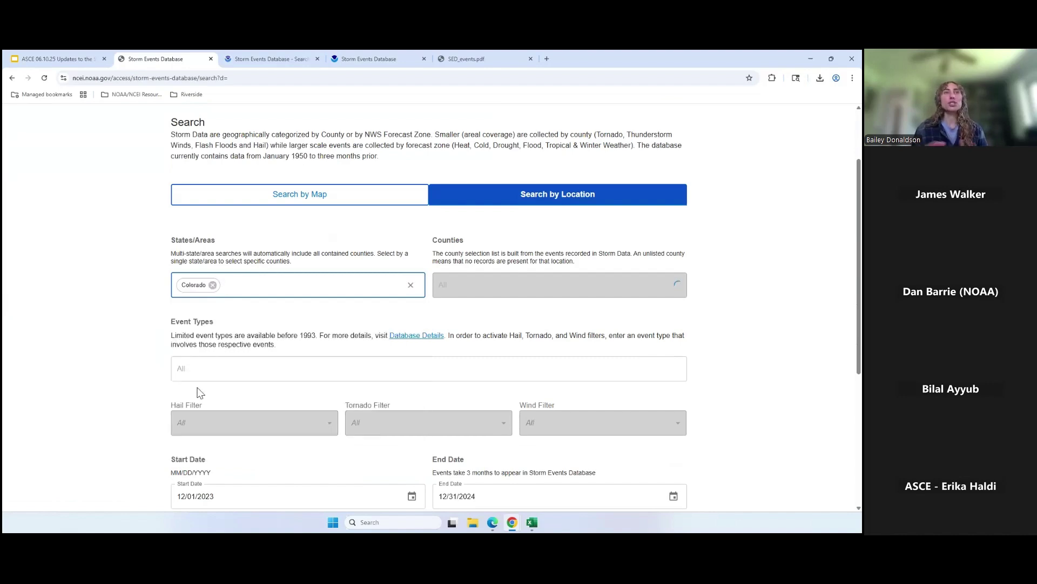
Set the event type to Hail and view the counties available for Colorado
click(194, 369)
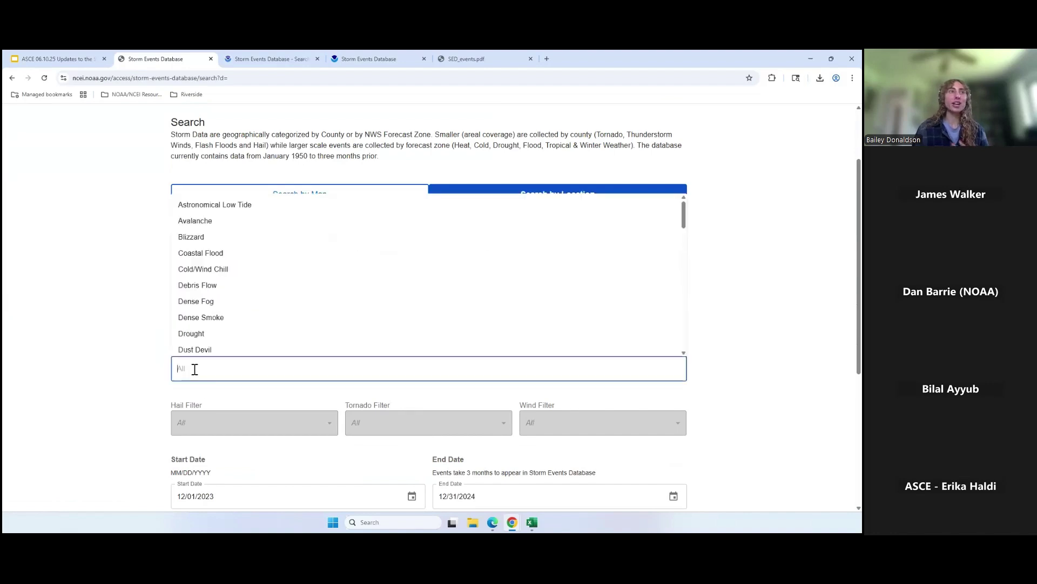
scroll(206, 340, down, 3)
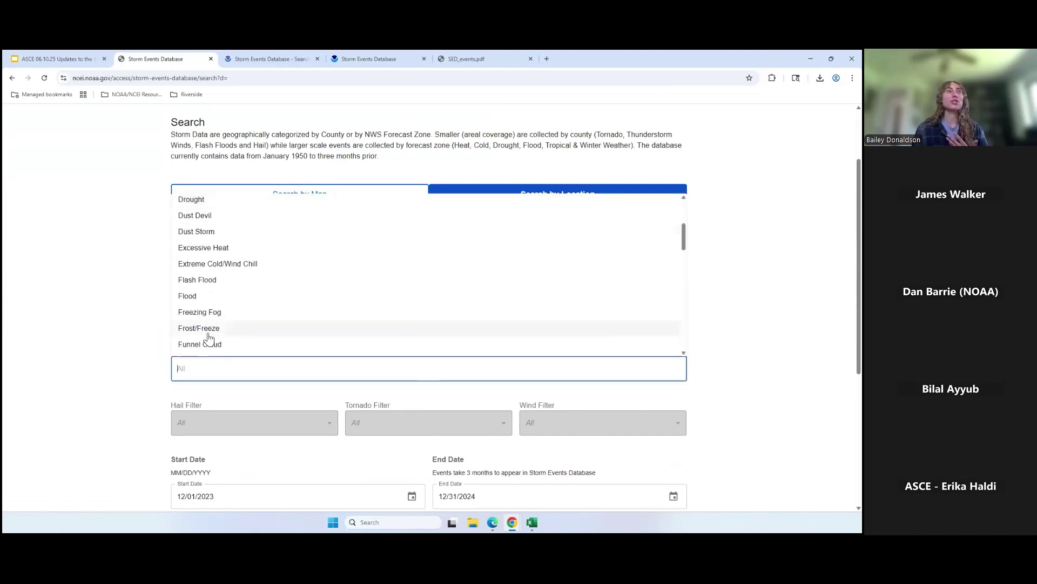
scroll(216, 293, down, 2)
click(200, 273)
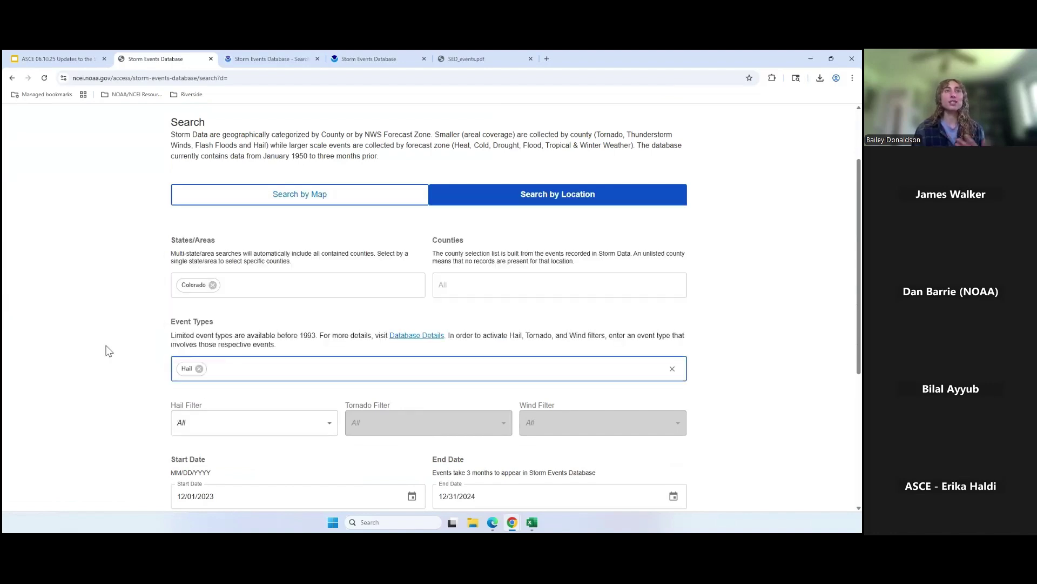
click(453, 281)
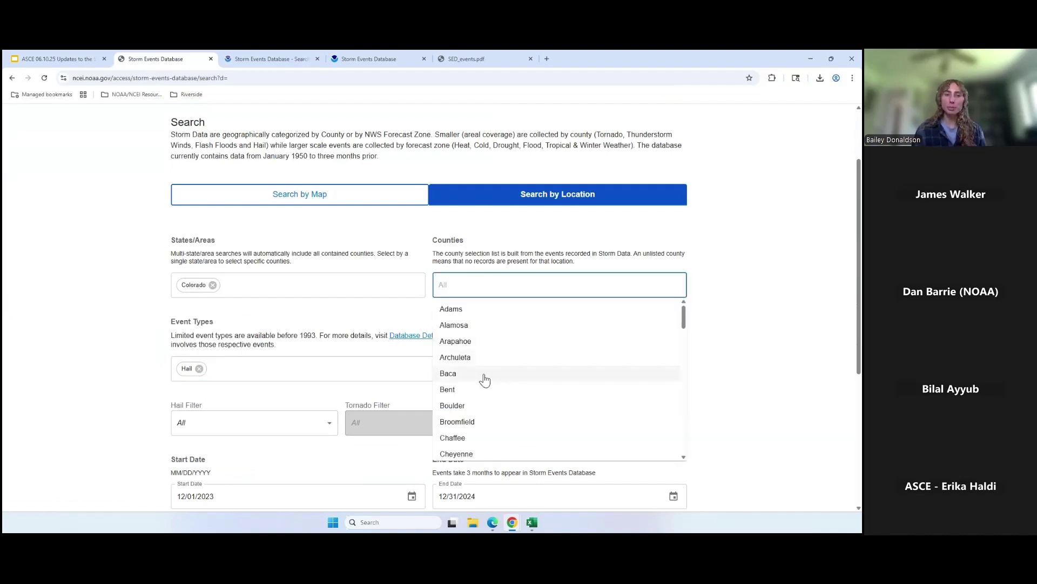
click(711, 354)
Limit the hail events to 0.75 in. and larger and run the search
scroll(705, 355, down, 2)
scroll(699, 349, down, 1)
scroll(115, 348, up, 1)
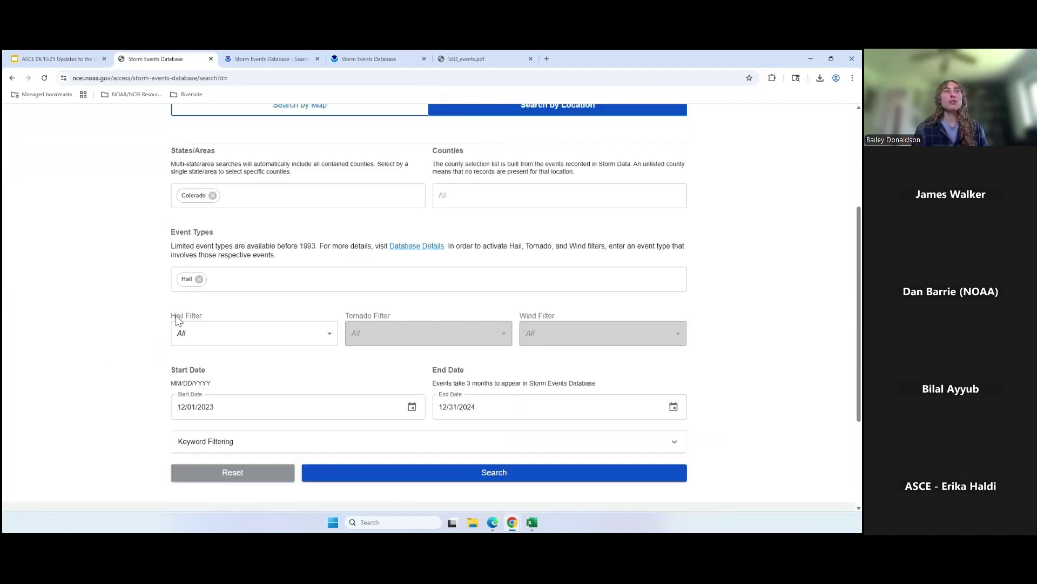
click(200, 333)
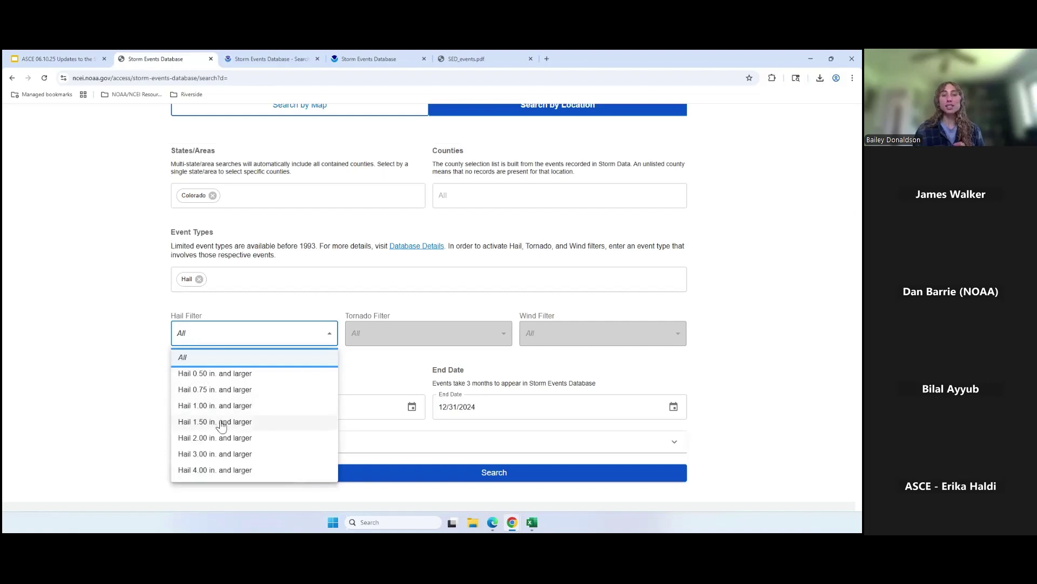
click(448, 341)
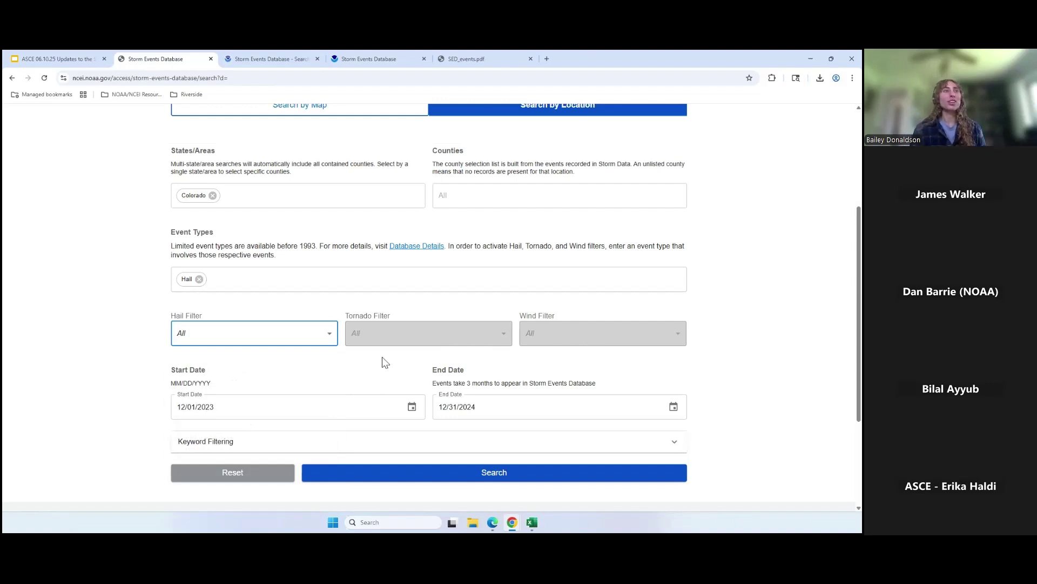
click(327, 335)
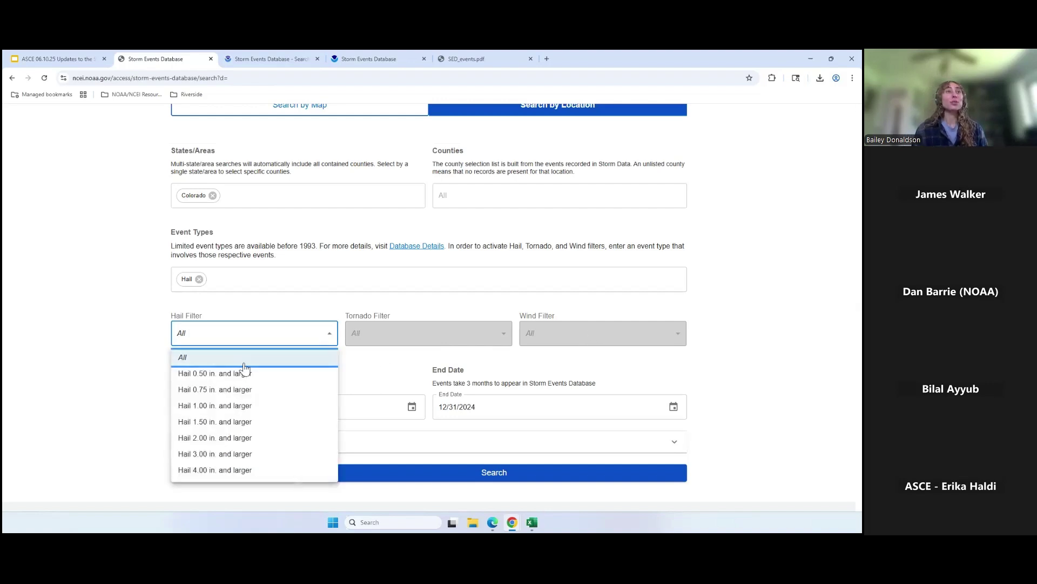
click(242, 390)
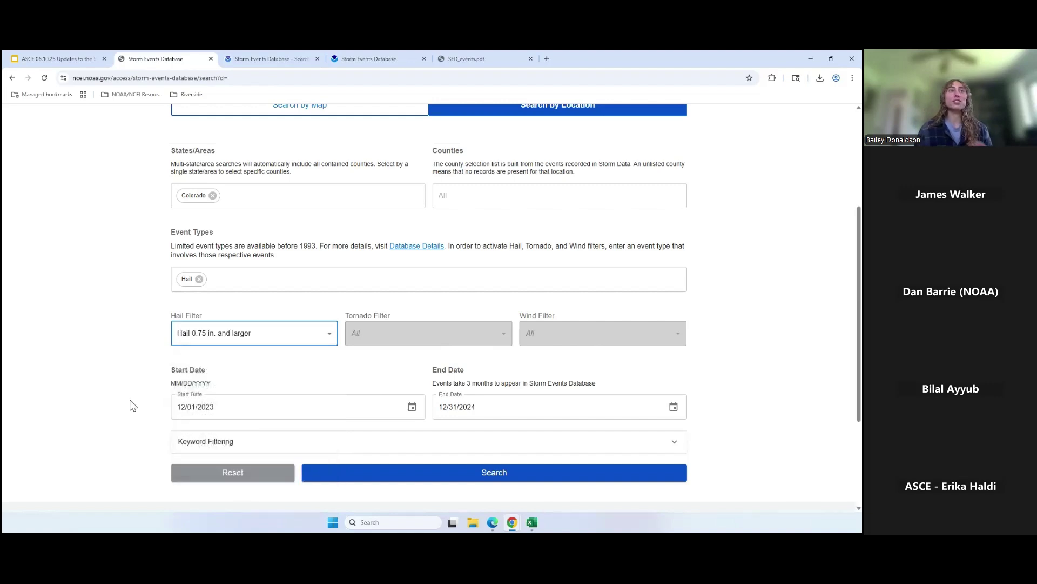
scroll(108, 400, down, 1)
click(377, 433)
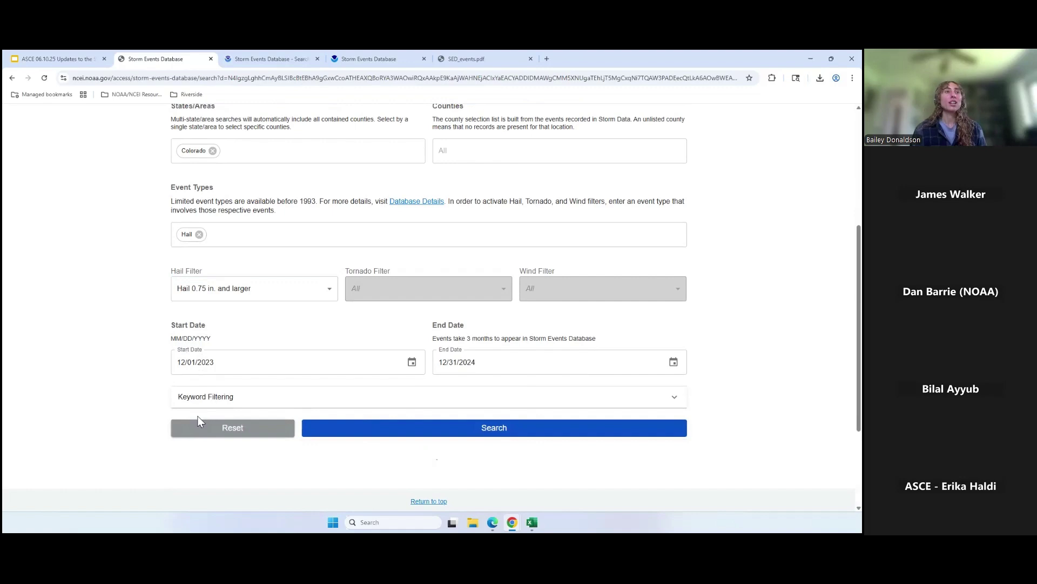
Examine the results summary and the note about property and crop damage estimates
scroll(139, 405, down, 2)
scroll(474, 353, down, 2)
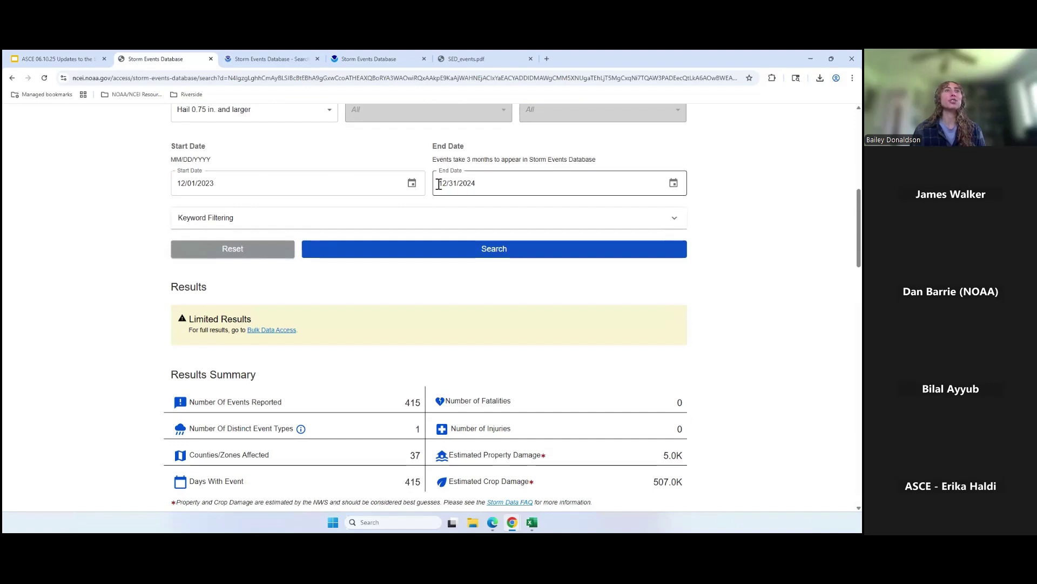
scroll(176, 282, down, 2)
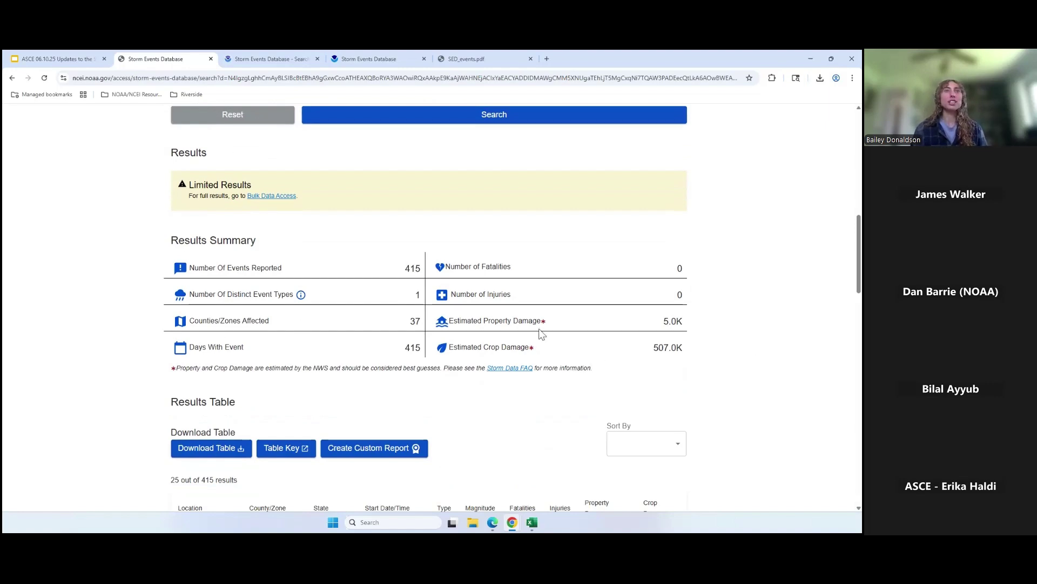
scroll(596, 210, down, 1)
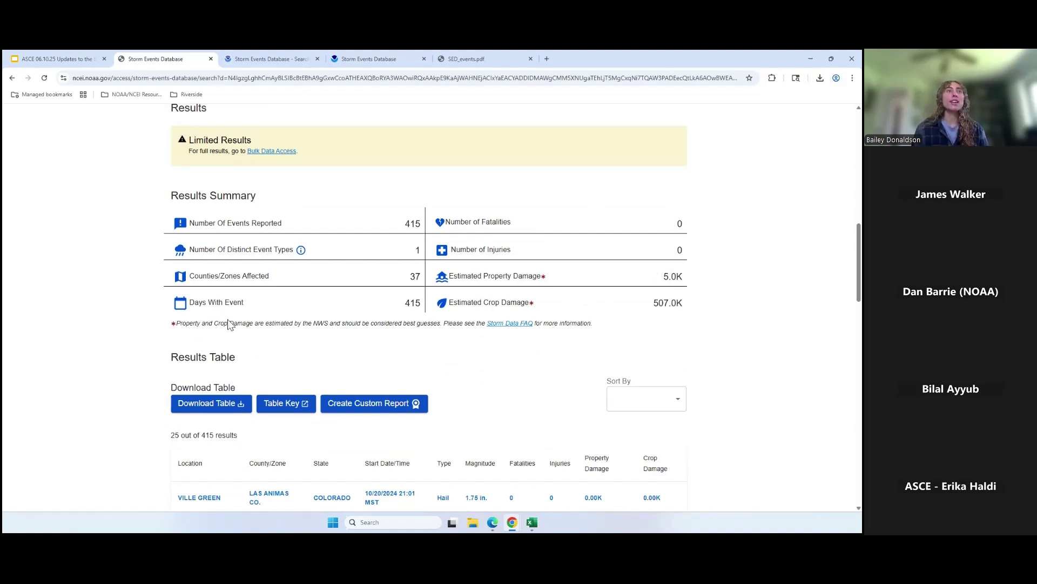
drag(233, 323, 299, 323)
drag(395, 308, 593, 324)
click(593, 324)
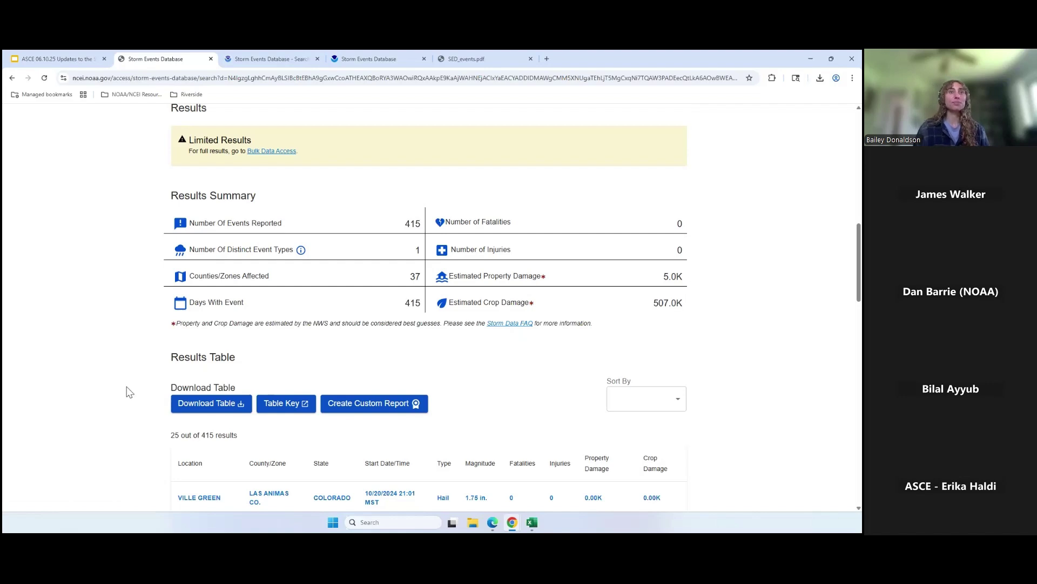
View the sorting options available for the hail results table without choosing one
scroll(125, 388, down, 2)
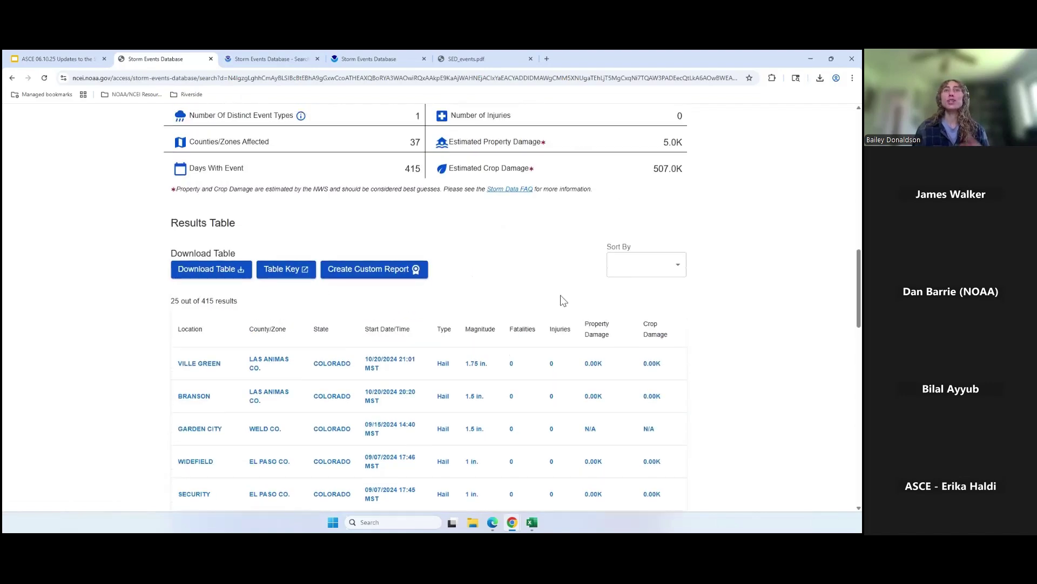
click(673, 273)
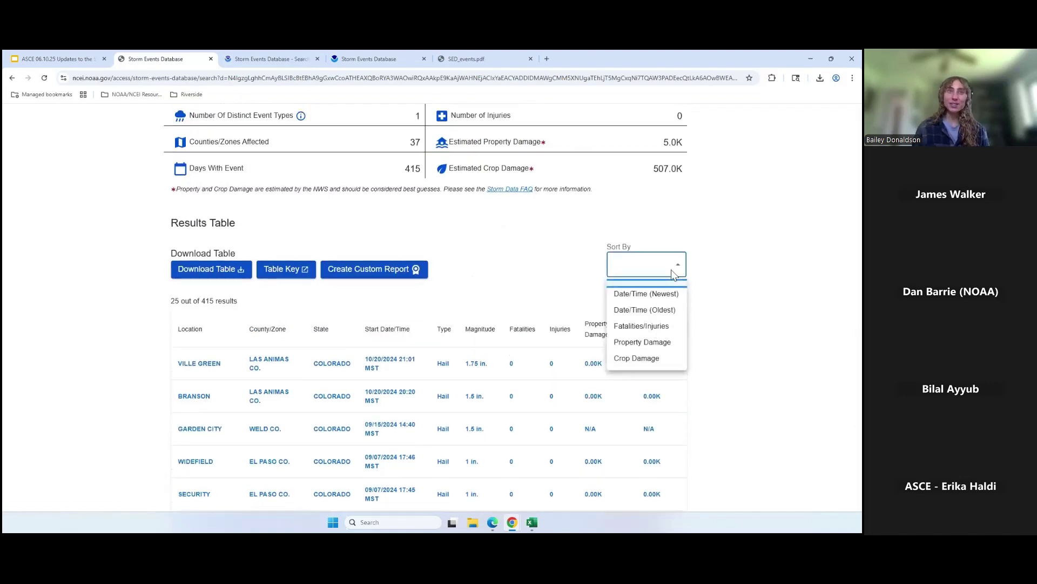
click(568, 274)
scroll(191, 331, down, 1)
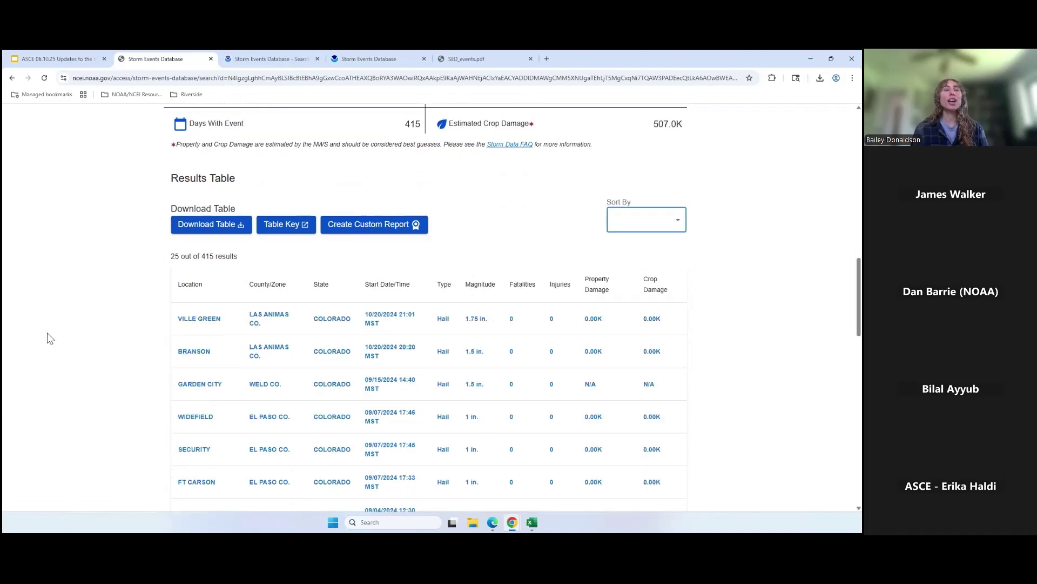
Start a custom report from the results table and select the Ville Green and Branson hail events for it
click(361, 232)
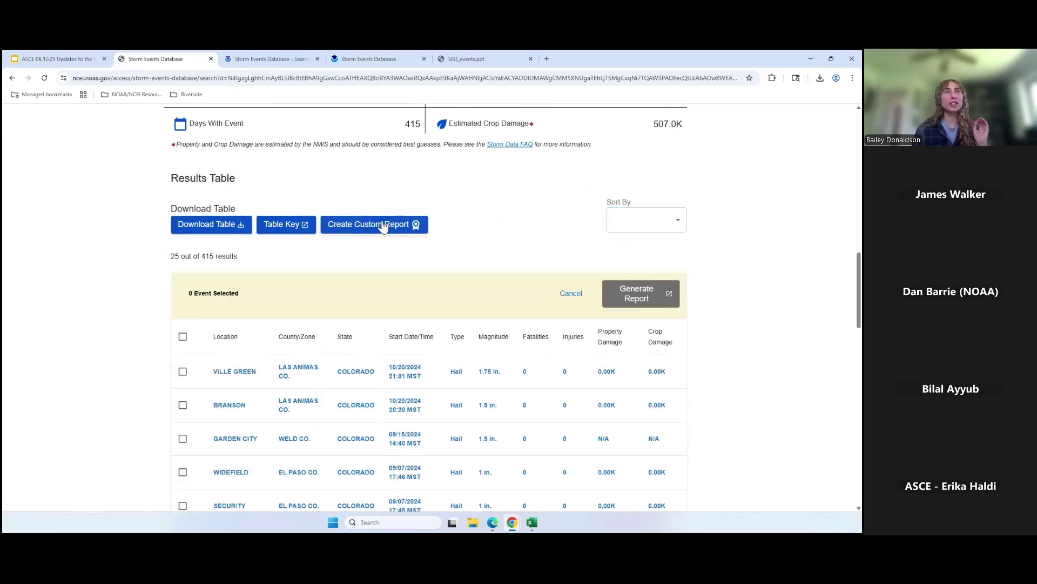
scroll(182, 319, down, 1)
click(182, 292)
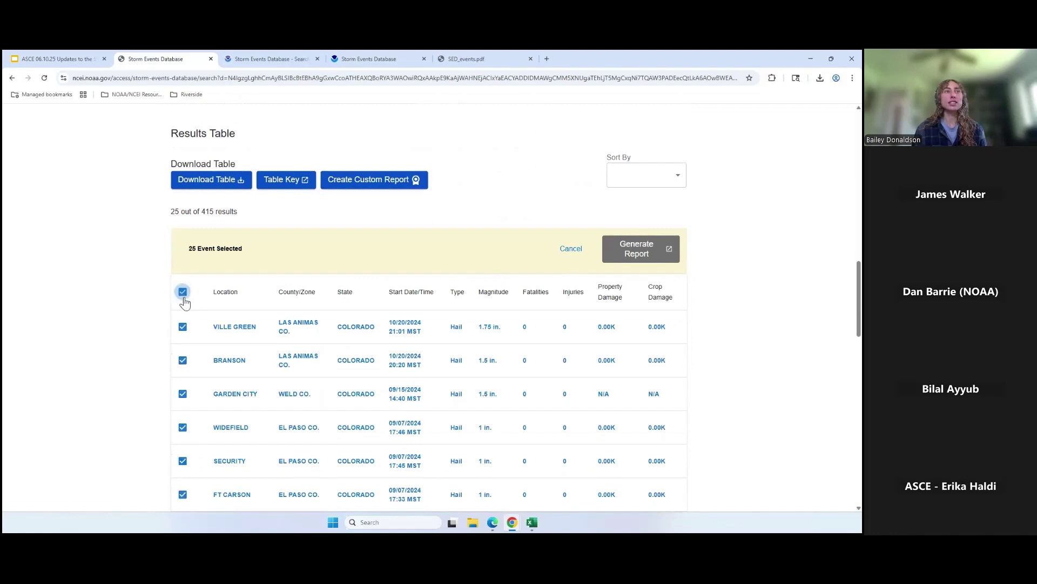
click(182, 292)
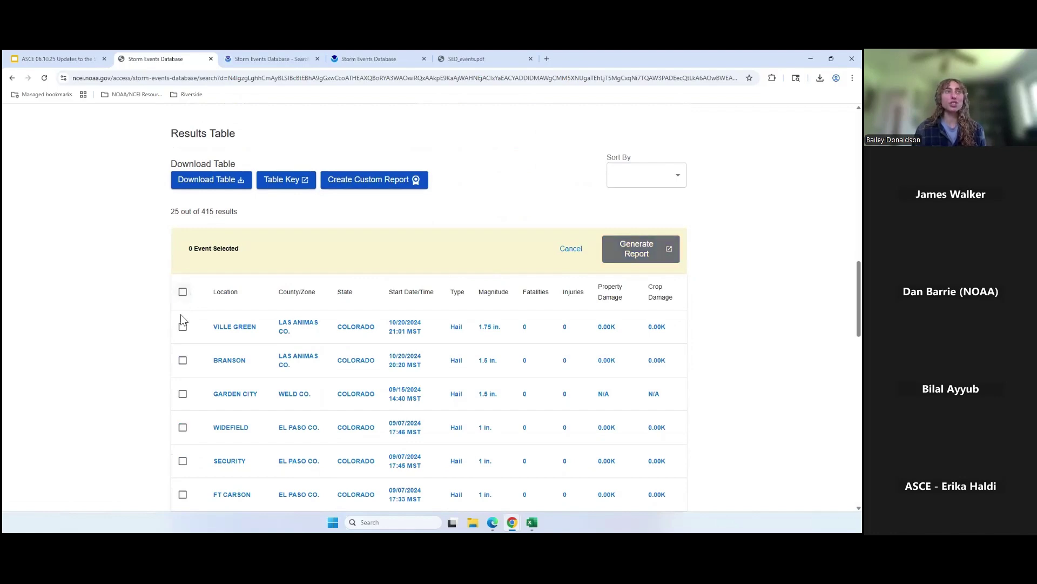
click(183, 326)
click(182, 360)
scroll(141, 358, down, 1)
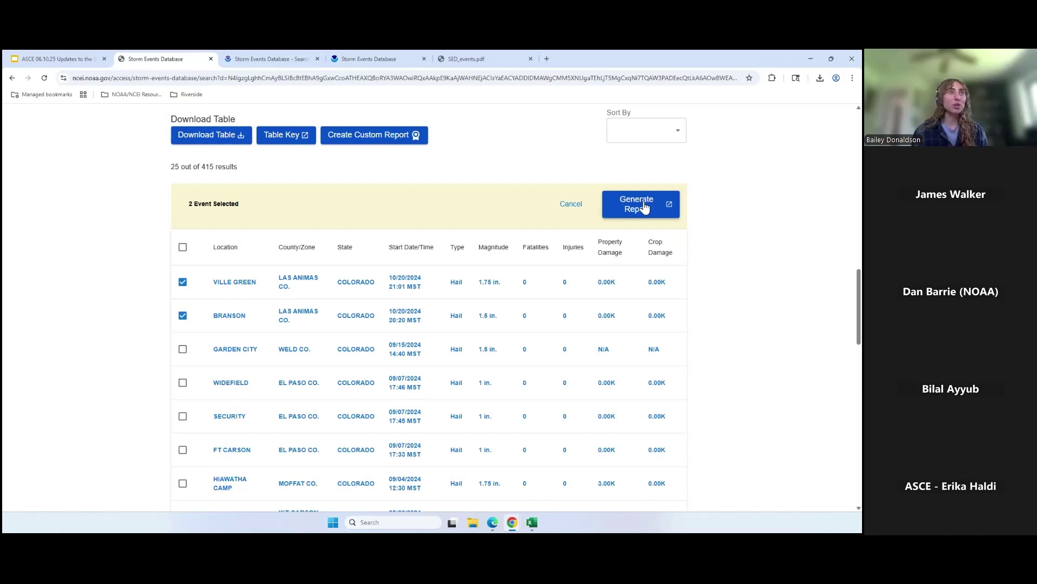
Select all events on the first results page for the report, and toggle all events on the second page on and off
click(182, 248)
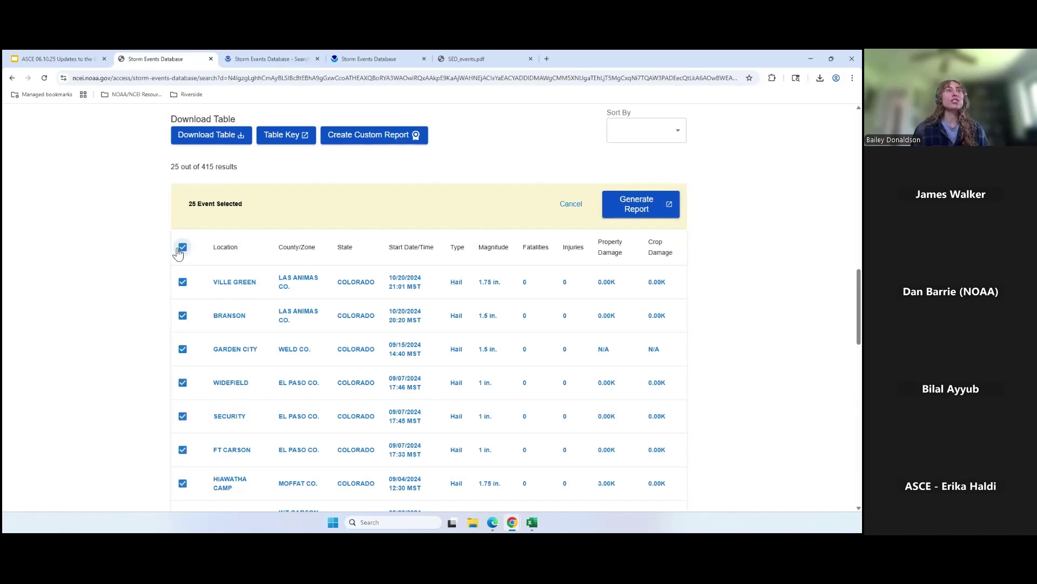
scroll(187, 232, down, 15)
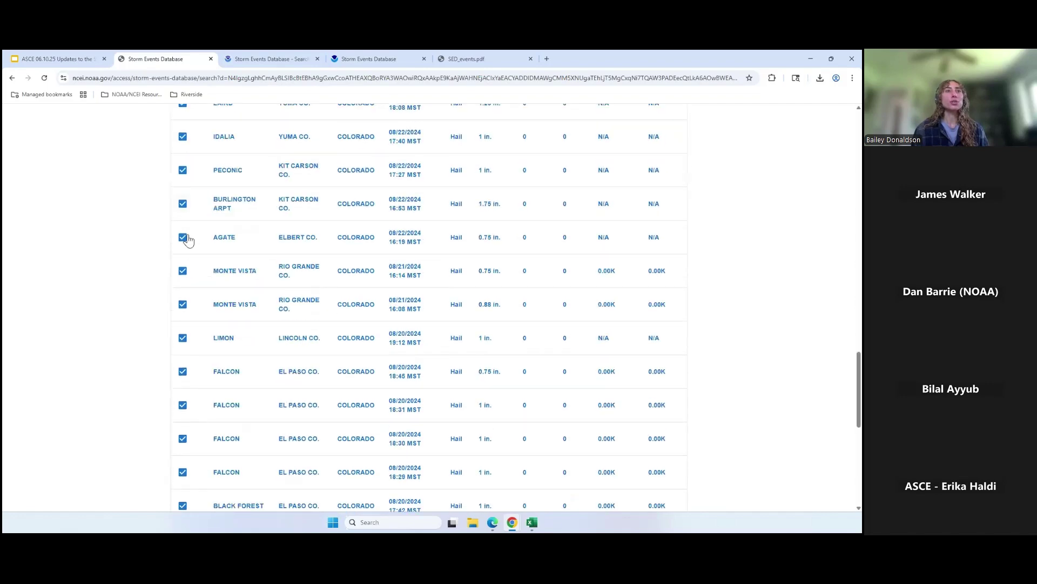
click(261, 310)
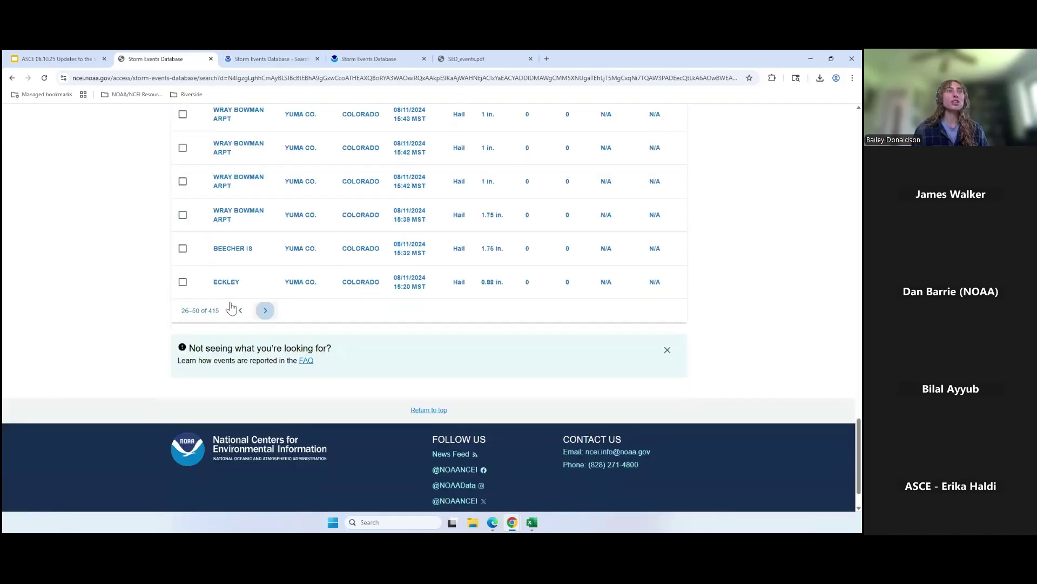
scroll(171, 287, up, 5)
scroll(171, 287, up, 10)
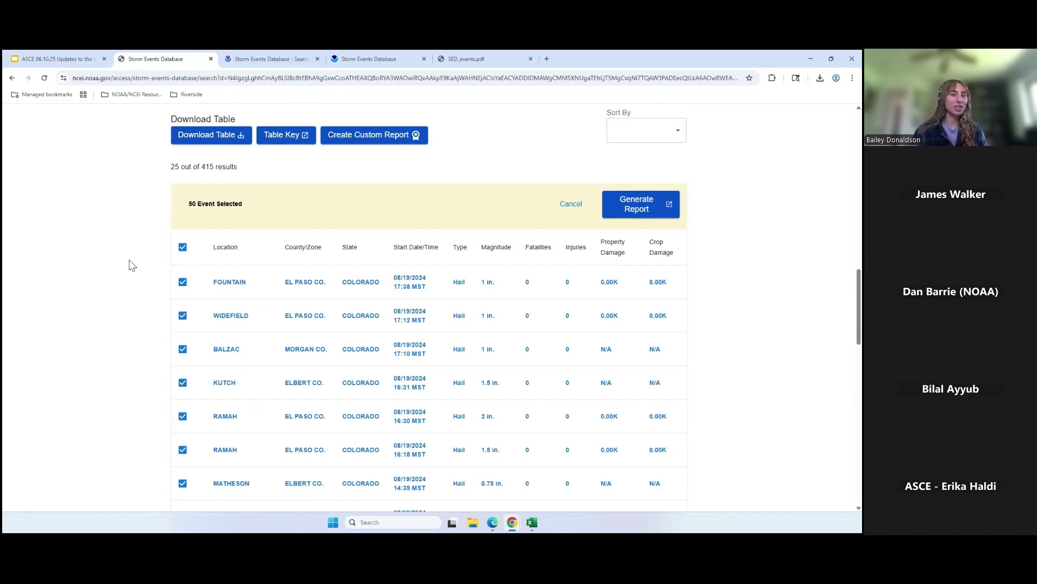
click(182, 250)
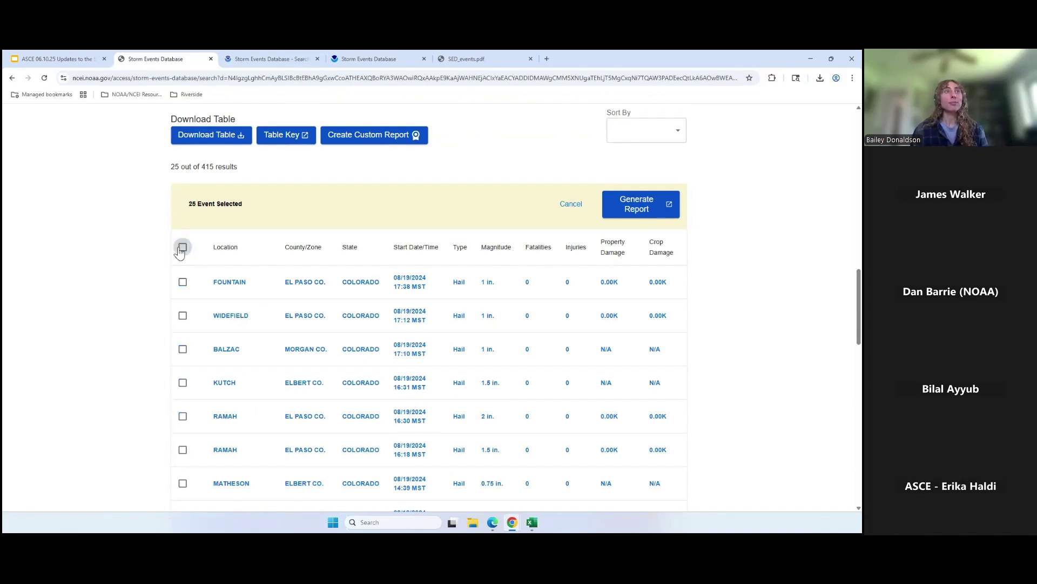
scroll(225, 229, up, 2)
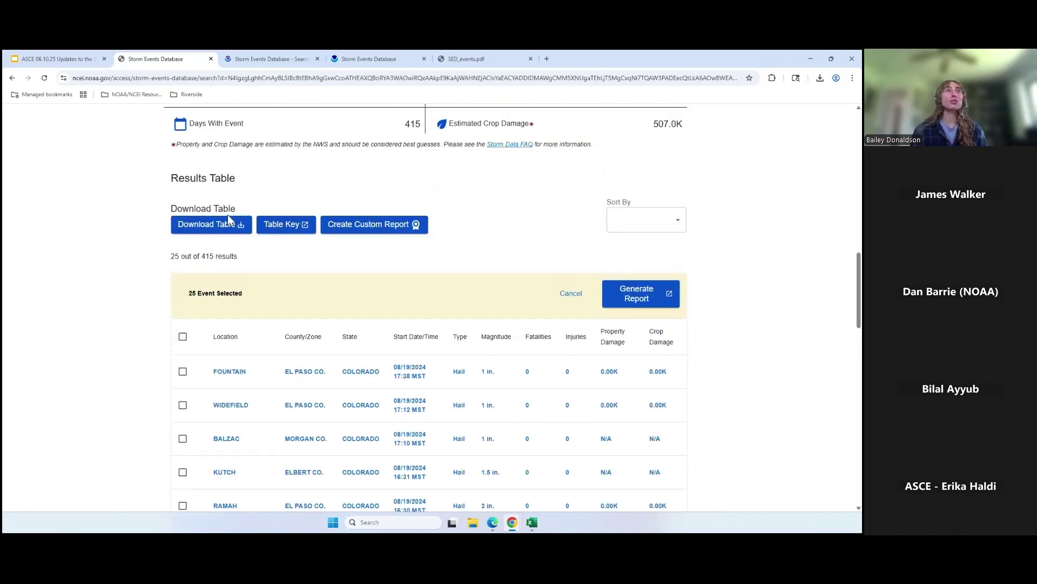
Switch to Excel, examine the magnitude and event narrative columns of the downloaded storm_data file, and close the workbook
click(533, 524)
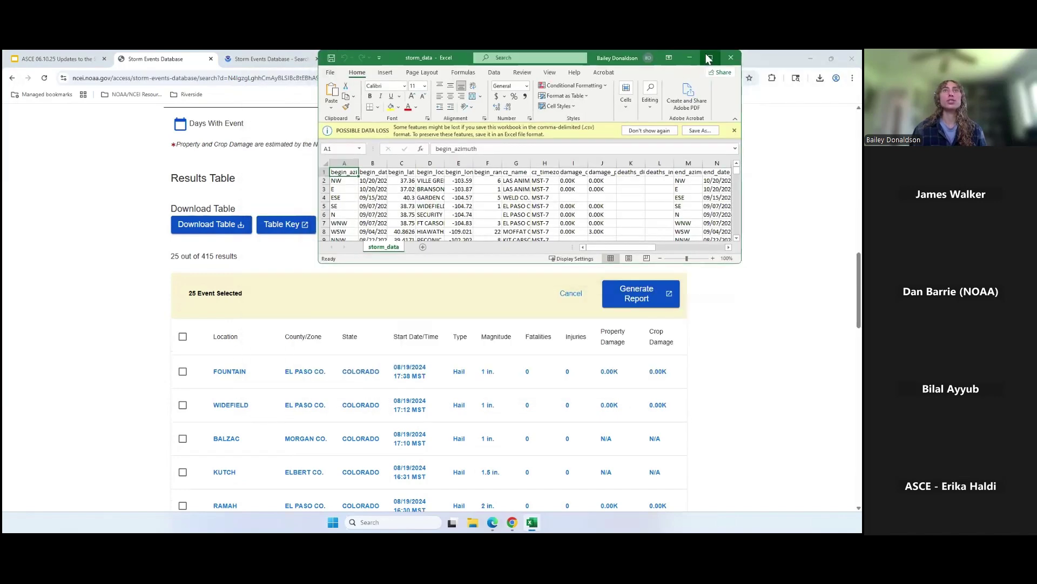
click(709, 58)
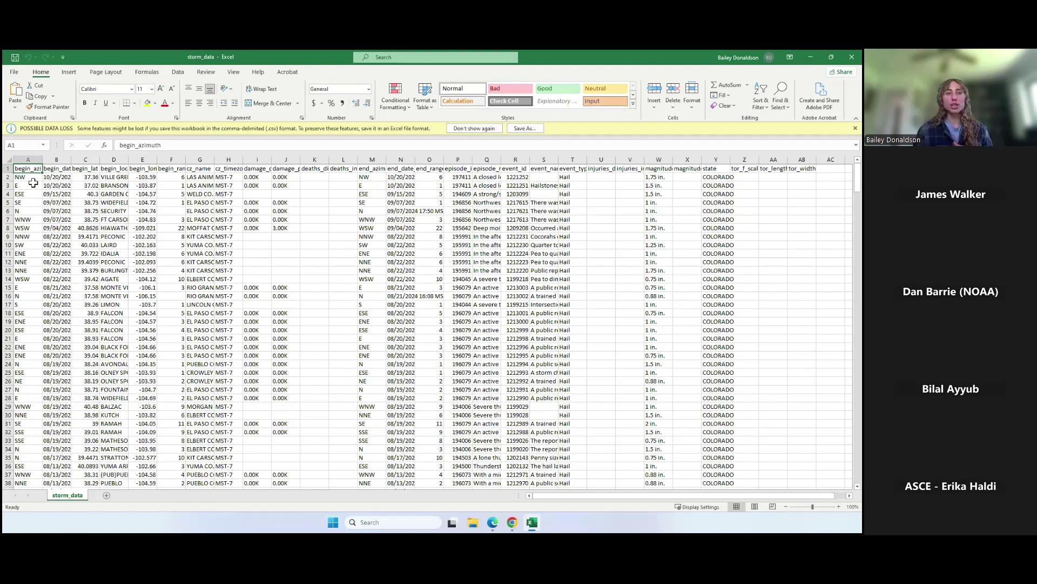
click(727, 228)
click(653, 180)
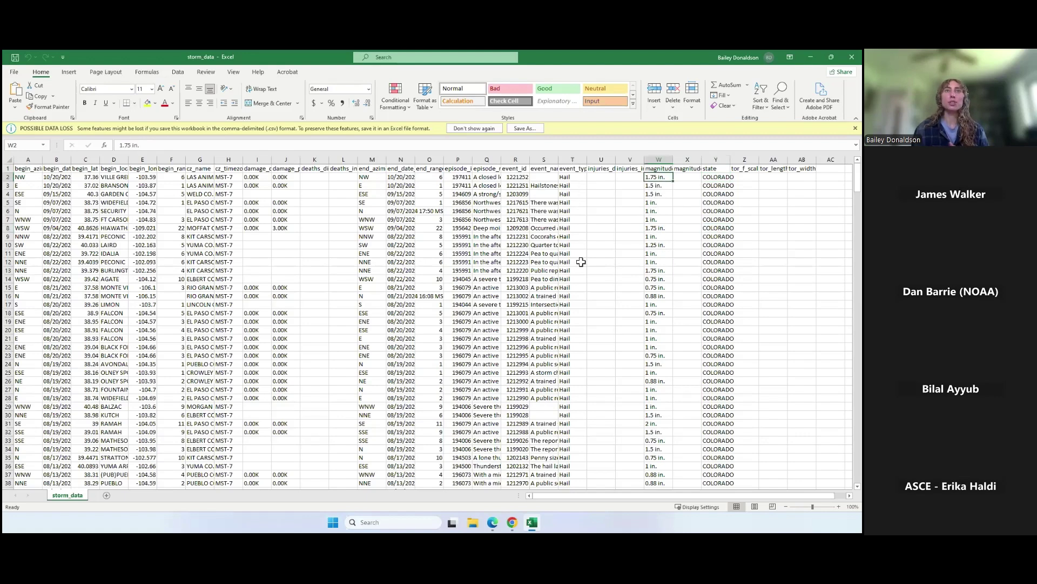
click(544, 193)
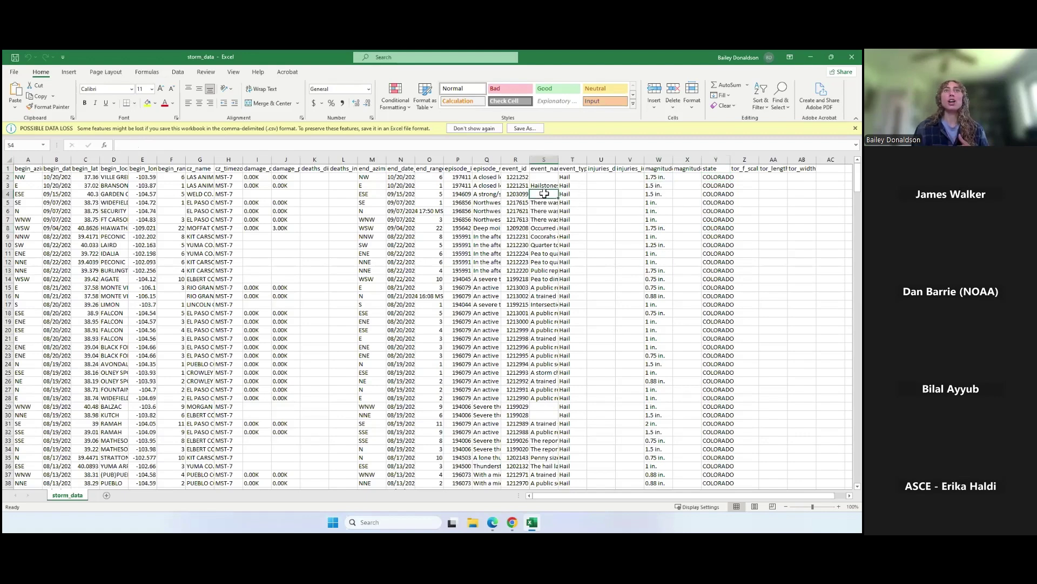
click(551, 237)
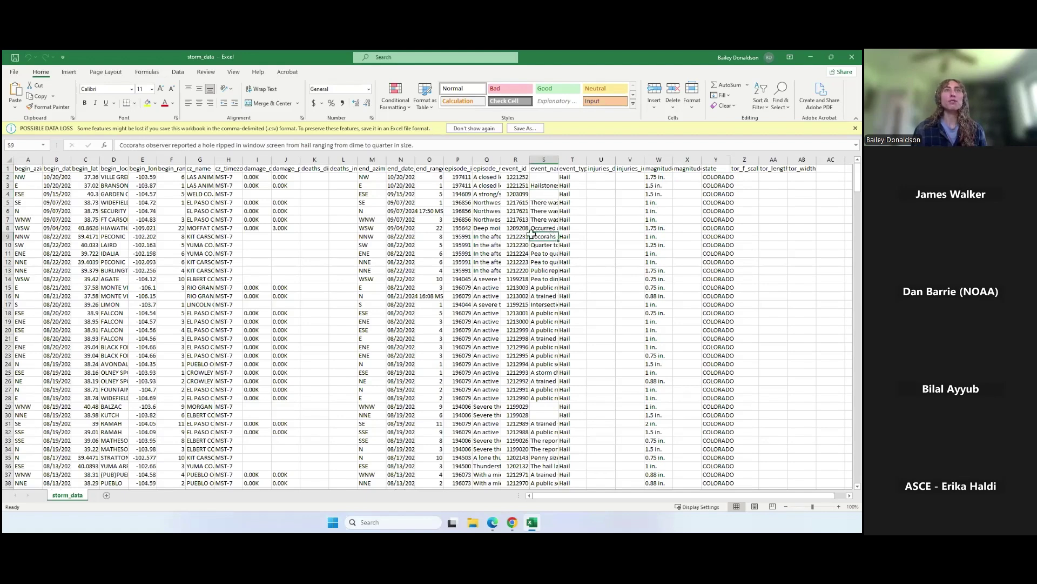
click(852, 59)
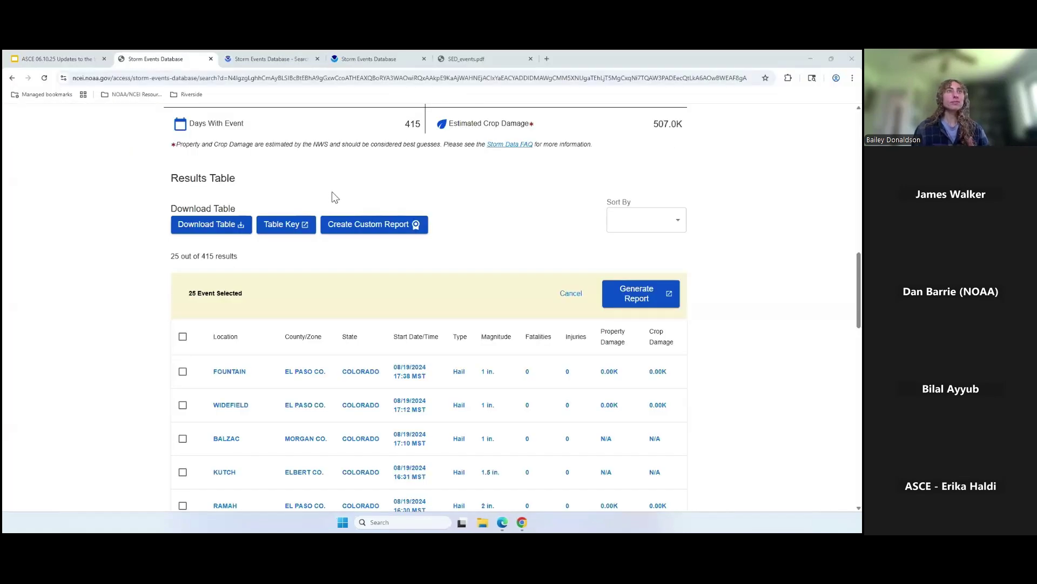
Return to the search form and switch the storm event search to searching by map
scroll(331, 191, up, 3)
scroll(331, 195, up, 10)
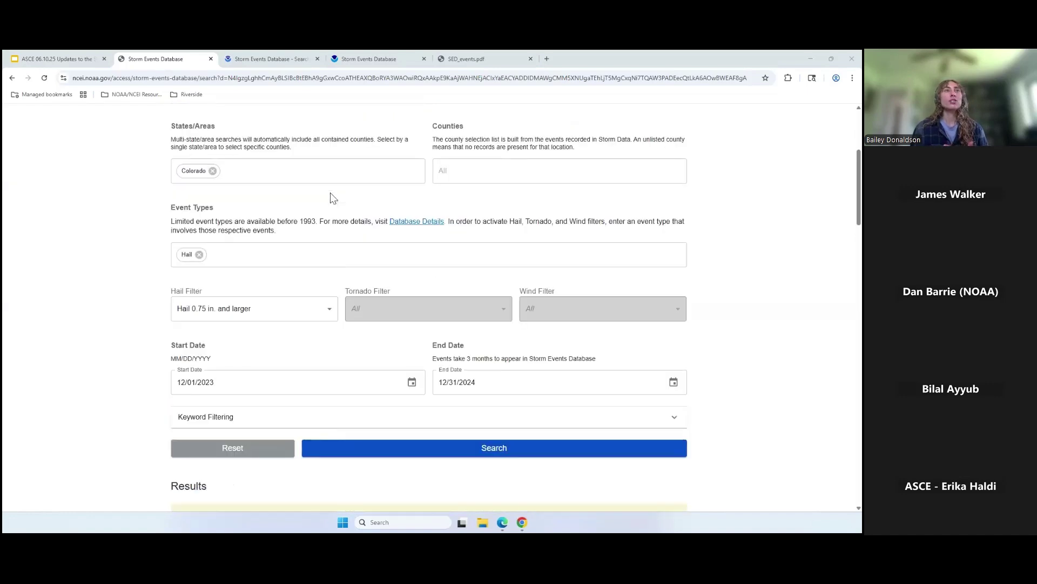
scroll(256, 227, up, 2)
click(273, 282)
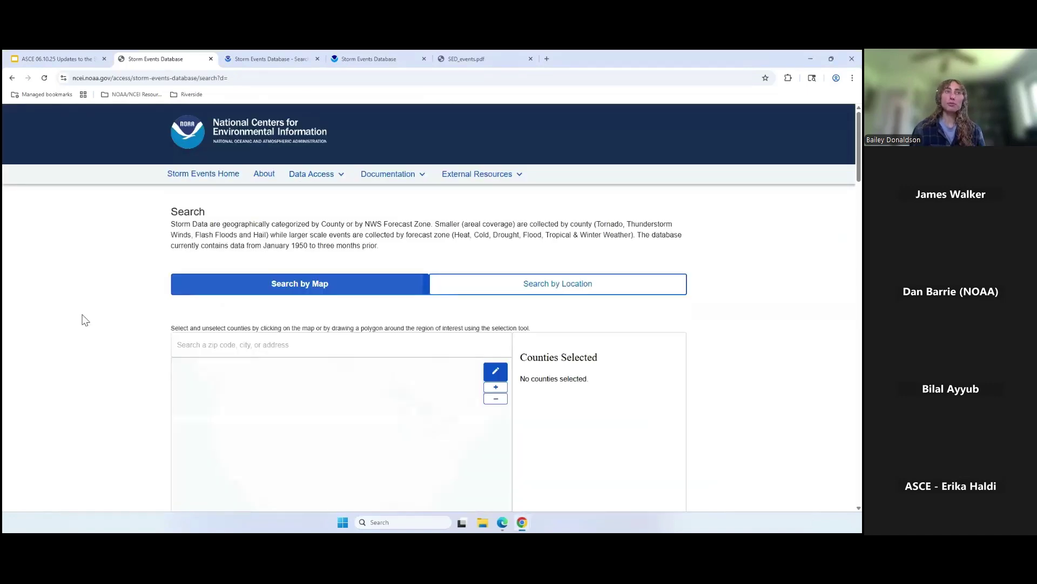
scroll(76, 317, down, 4)
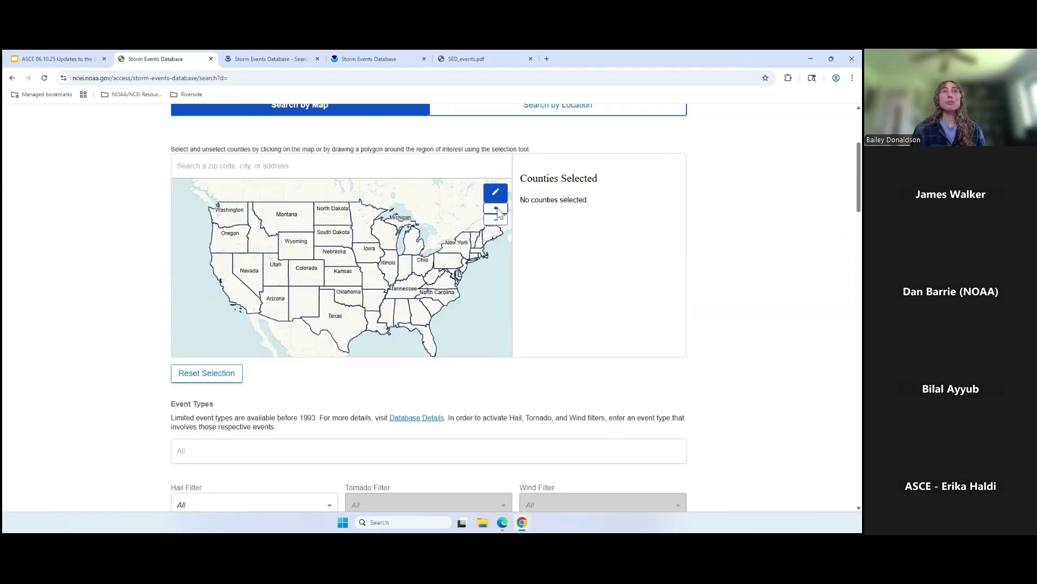
Draw a freehand selection shape on the map around the western North Carolina counties surrounding Buncombe, reaching into Tennessee and South Carolina
click(495, 208)
drag(435, 283, 433, 238)
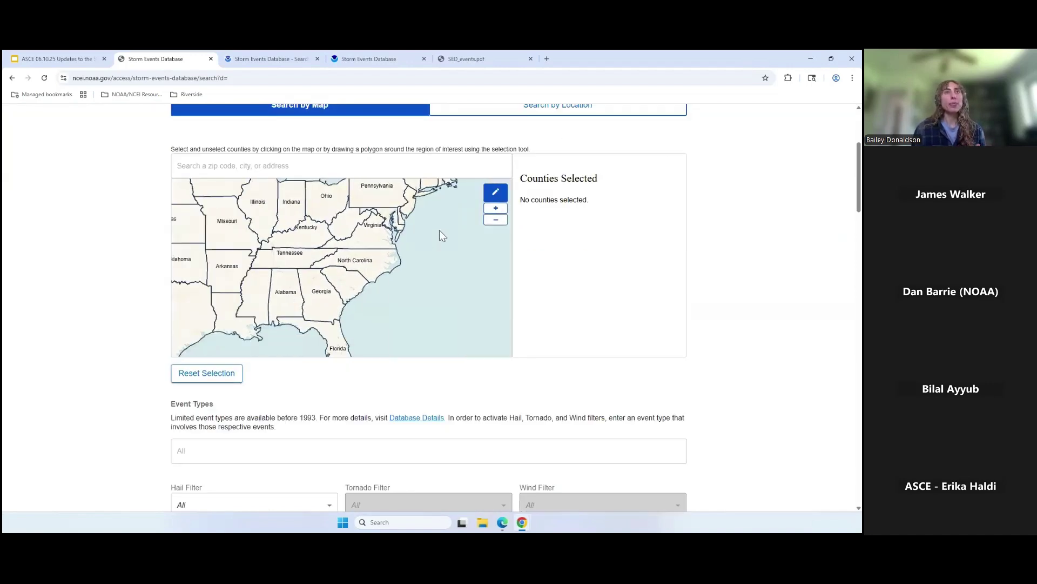
click(496, 208)
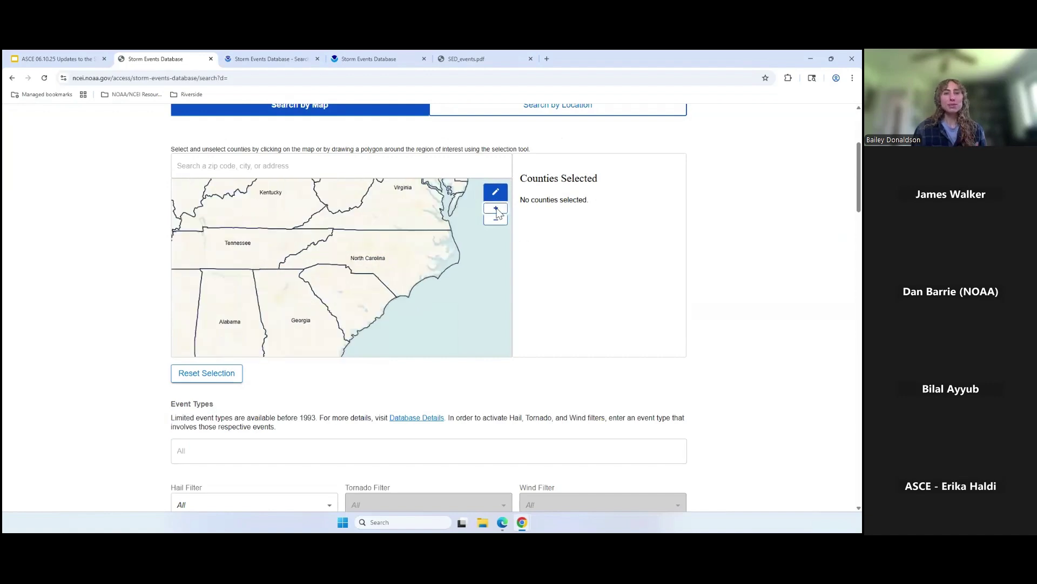
click(496, 209)
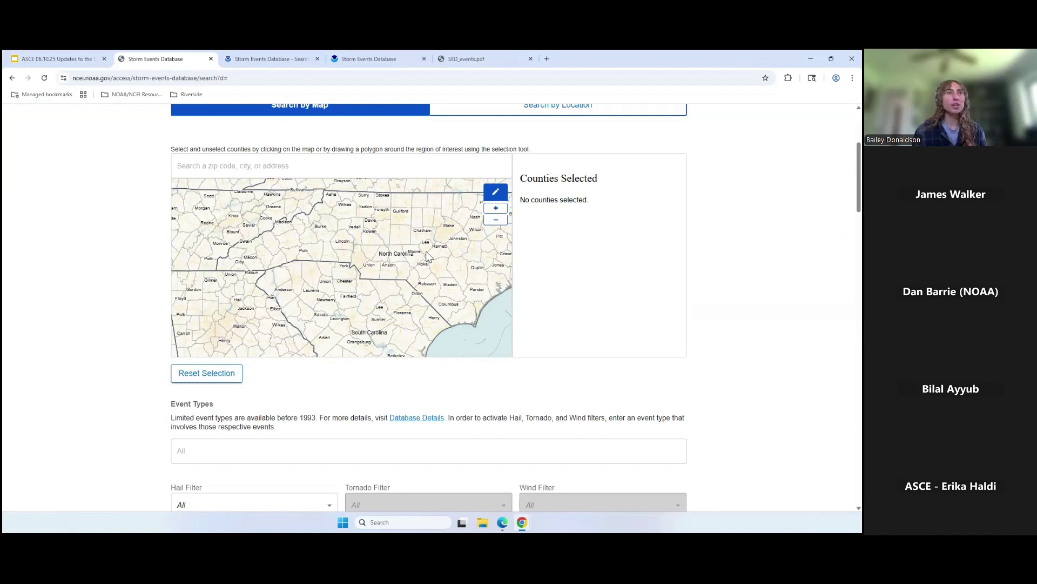
drag(225, 236, 313, 261)
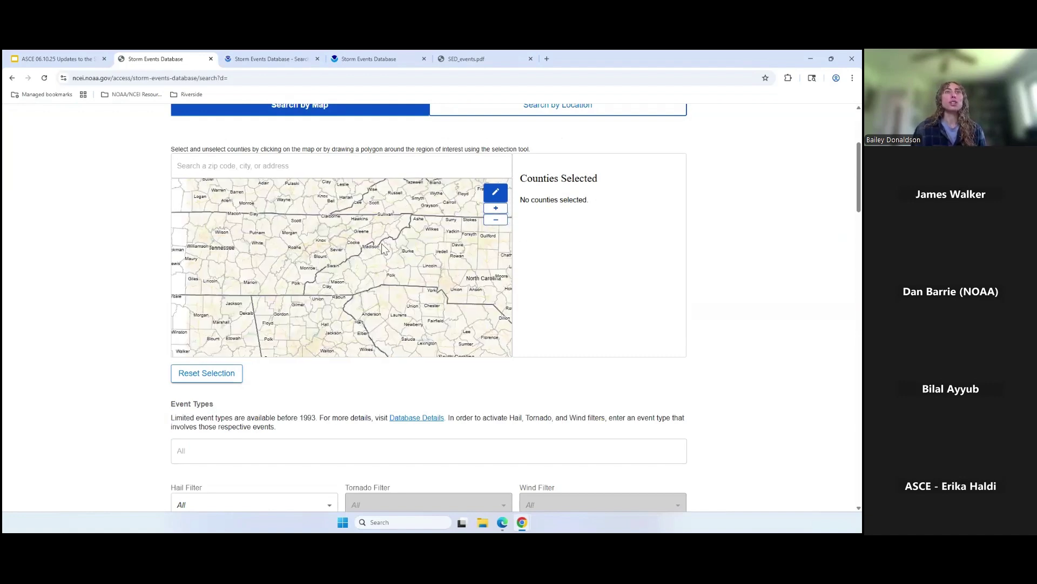
click(496, 209)
drag(451, 259, 407, 270)
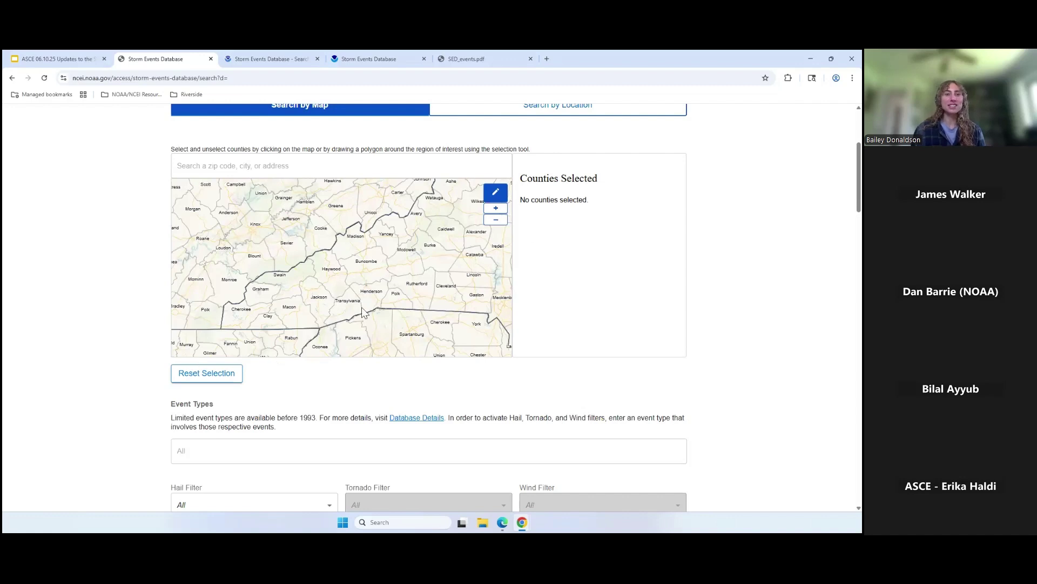
drag(387, 259, 340, 279)
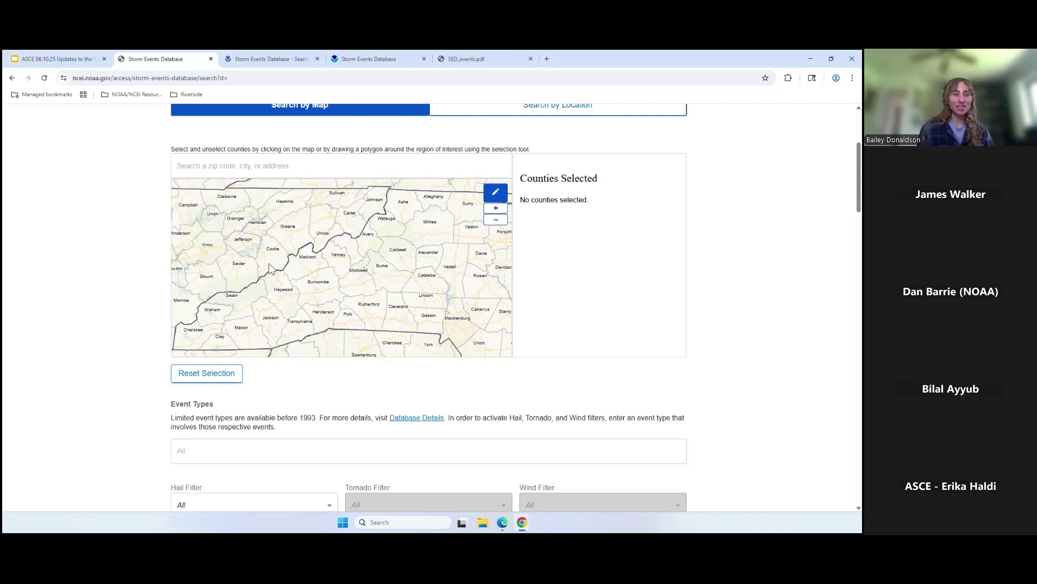
click(504, 198)
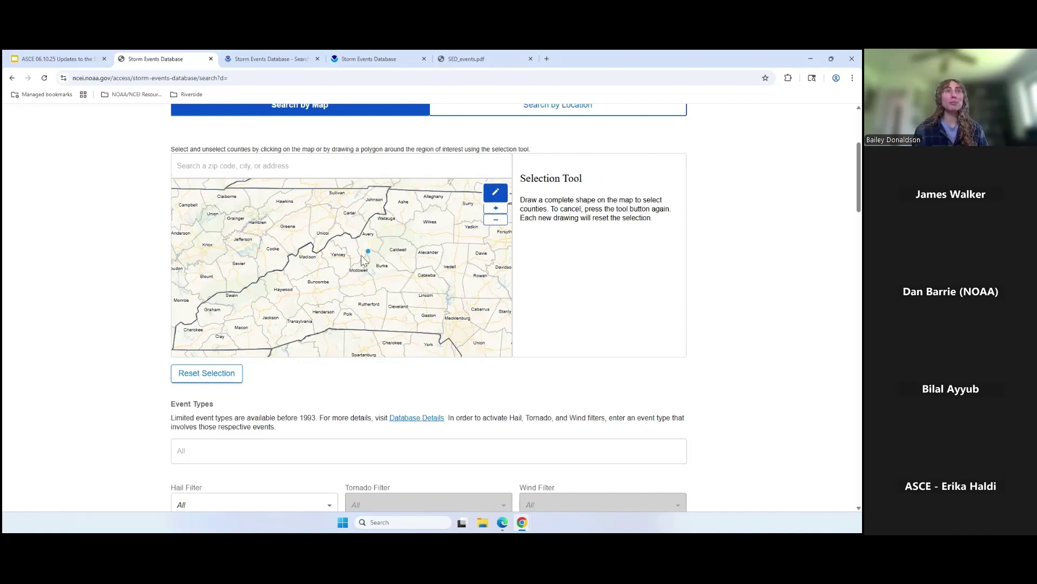
mouse_move(372, 249)
mouse_down()
mouse_move(327, 227)
mouse_move(244, 300)
mouse_move(284, 351)
mouse_move(373, 335)
mouse_up()
drag(380, 280, 371, 250)
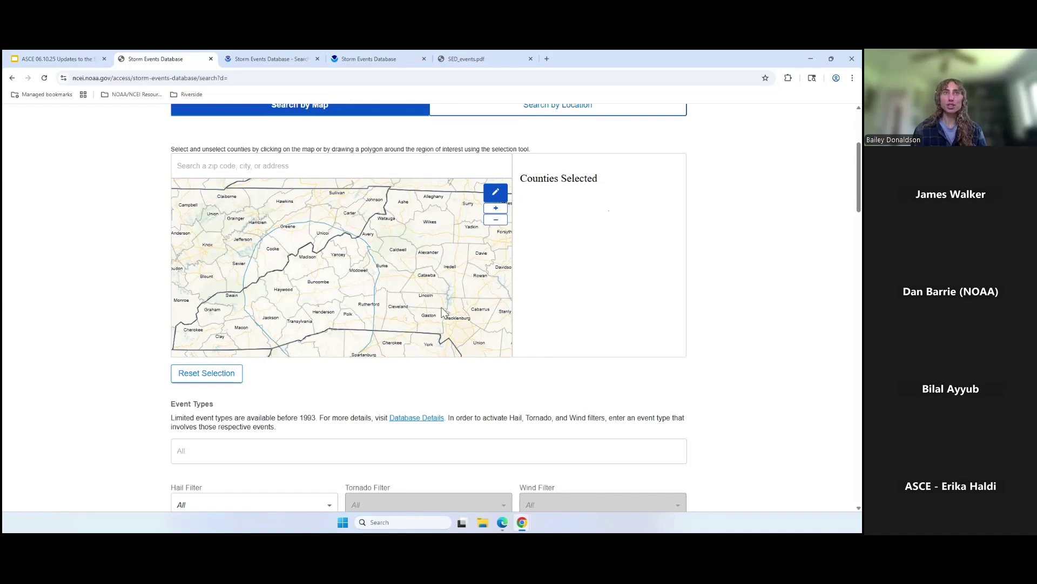
drag(478, 320, 484, 293)
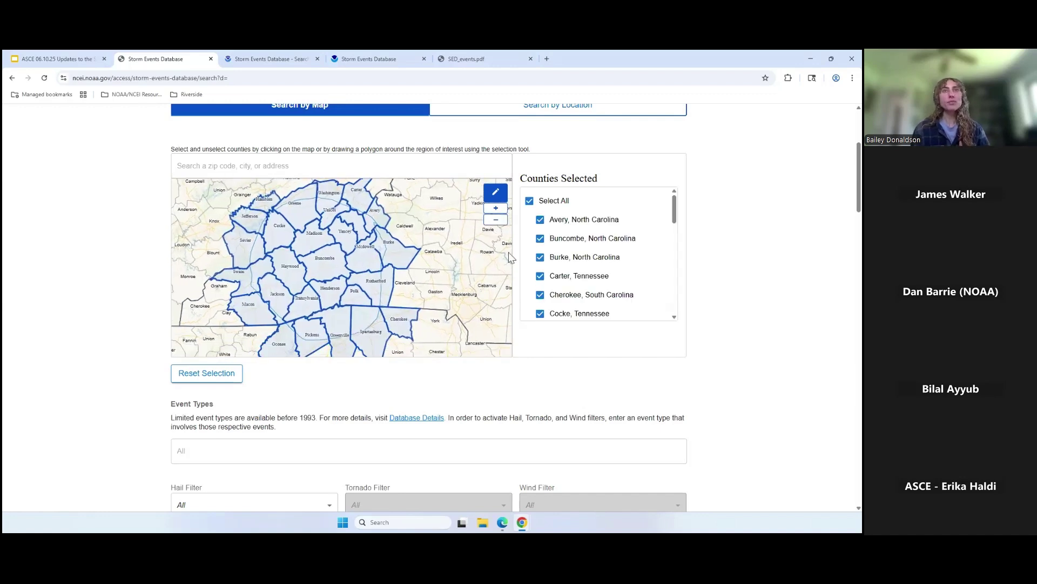
Remove the Tennessee counties Carter and Cocke from the selected counties
click(541, 276)
click(540, 276)
click(541, 276)
scroll(541, 276, down, 1)
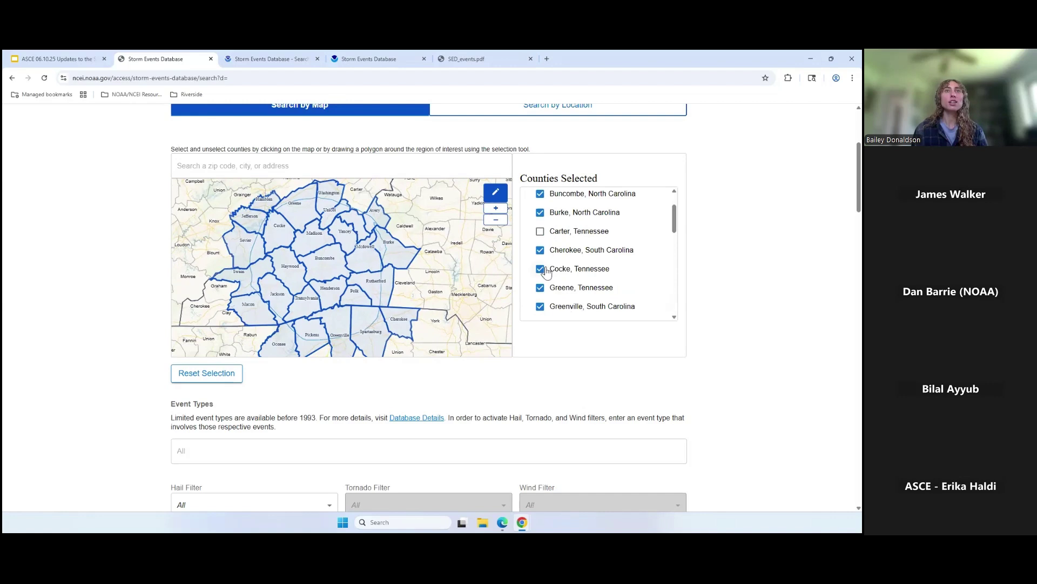
click(541, 275)
click(541, 276)
click(540, 276)
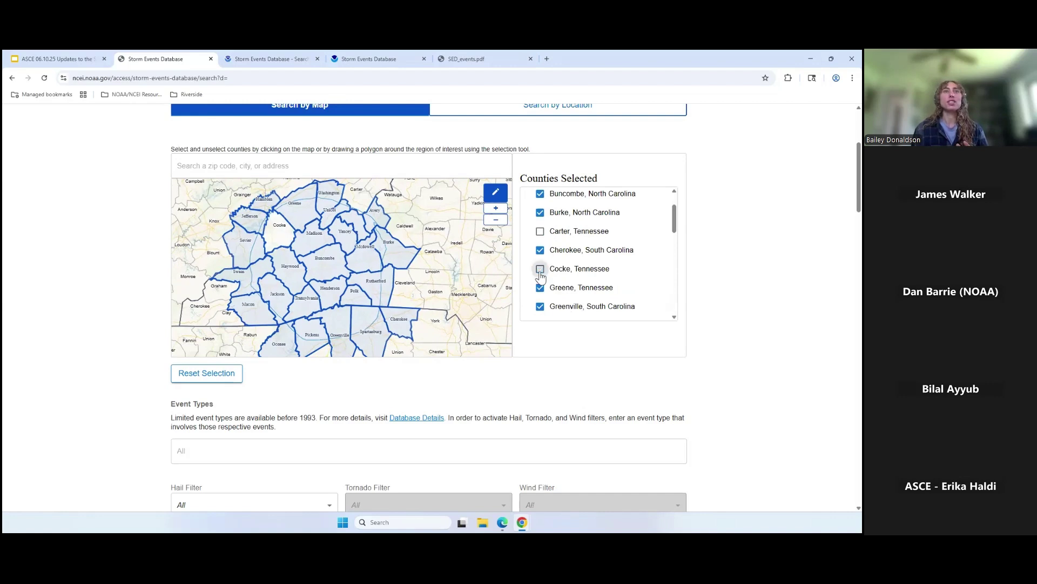
Remove the Tennessee counties Greene, Hamblen, Jefferson, Sevier and Washington from the county selection
click(540, 288)
scroll(541, 289, down, 2)
click(541, 286)
scroll(541, 289, down, 2)
scroll(542, 289, down, 2)
click(540, 266)
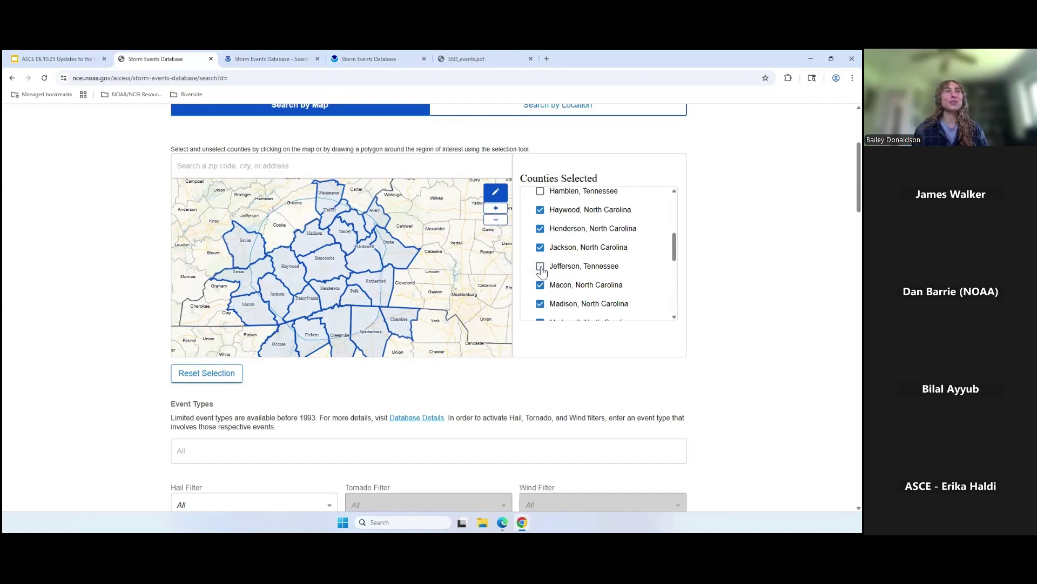
click(240, 255)
click(336, 192)
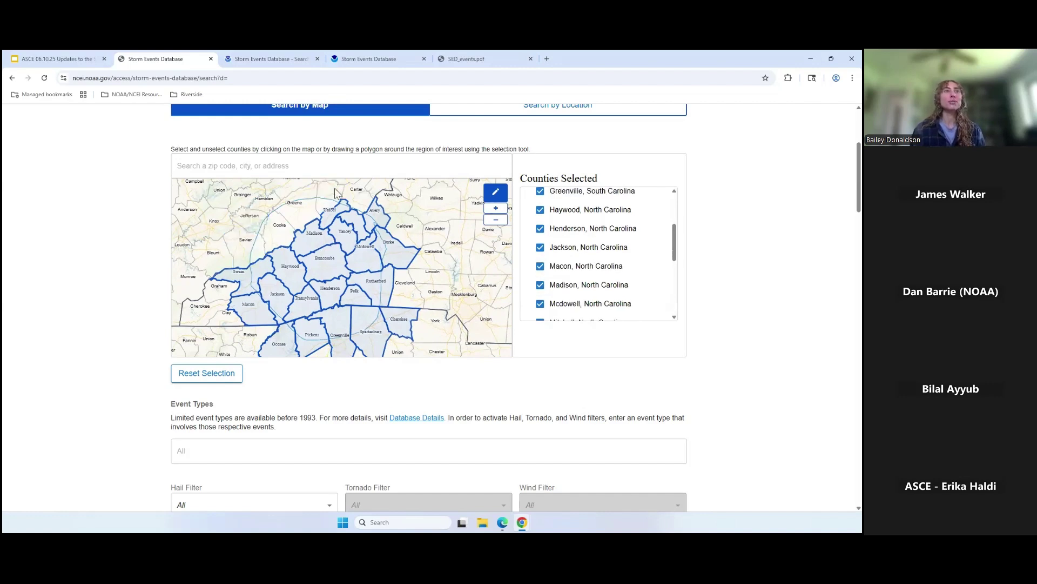
Remove the South Carolina counties Cherokee, Spartanburg, Greenville, Pickens and Oconee, plus Unicoi in Tennessee, from the map selection
click(335, 192)
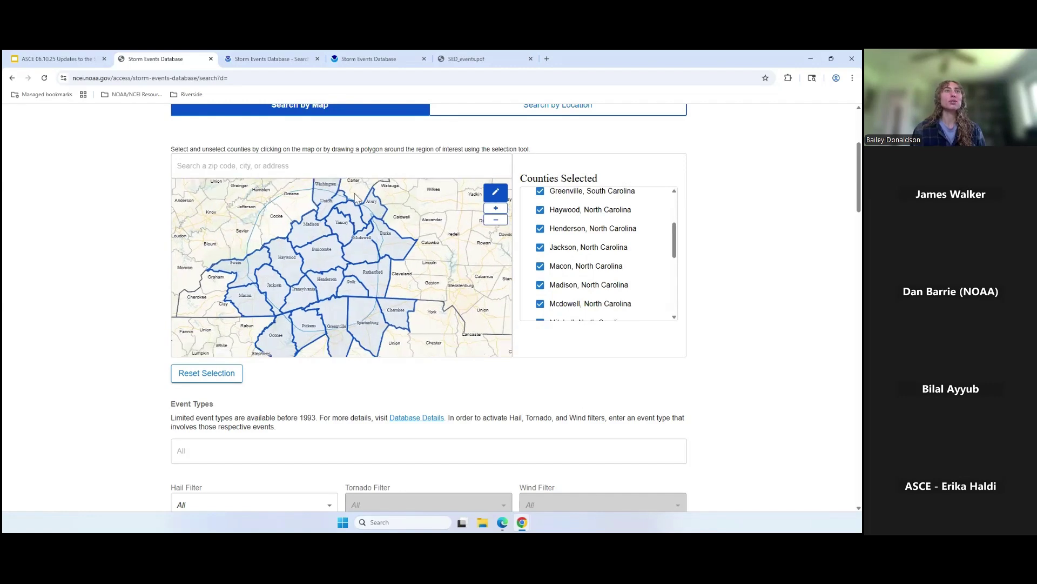
click(329, 186)
click(402, 310)
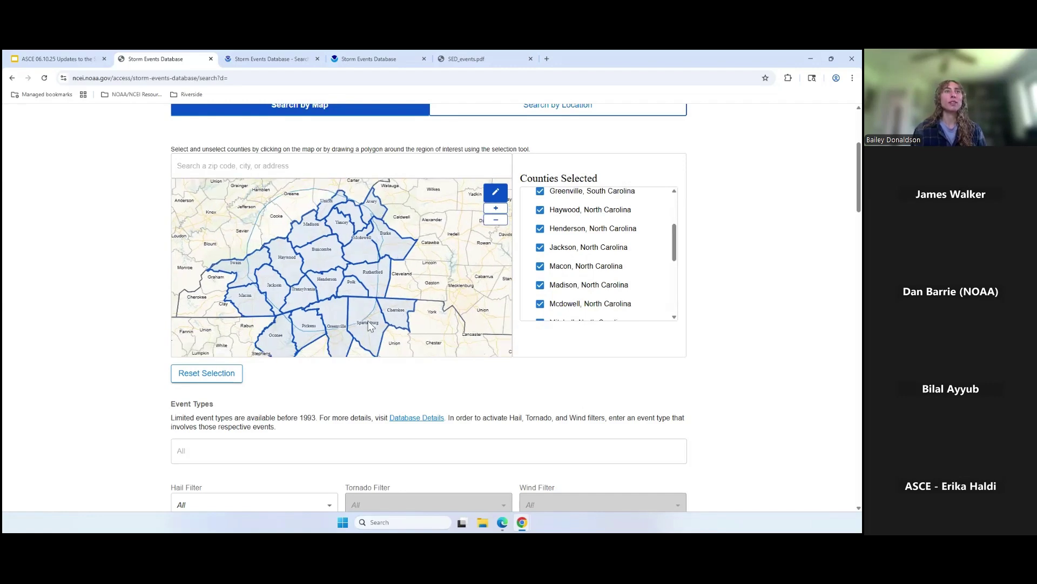
click(367, 327)
click(336, 338)
click(305, 345)
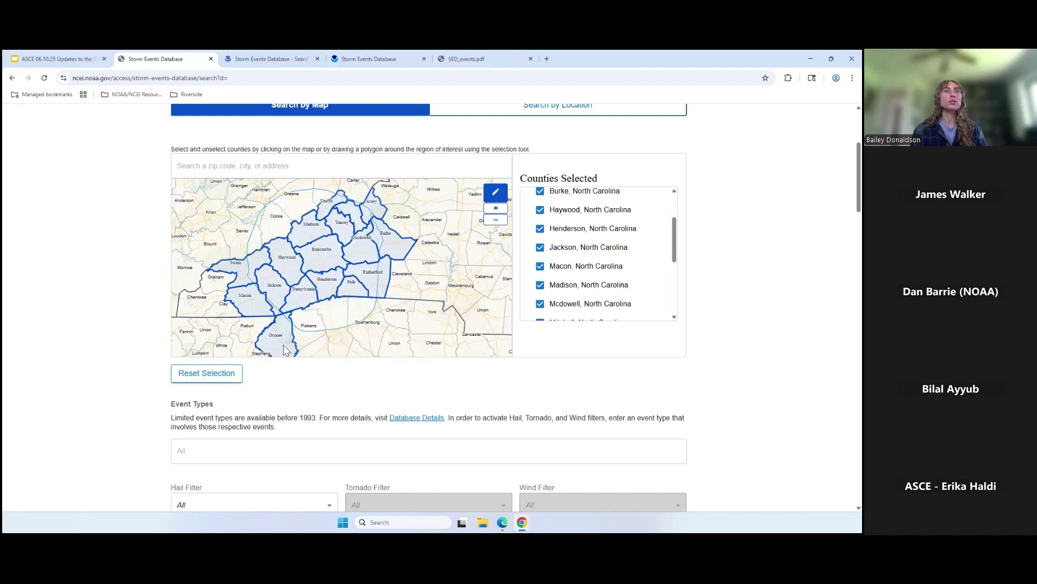
click(285, 349)
click(333, 204)
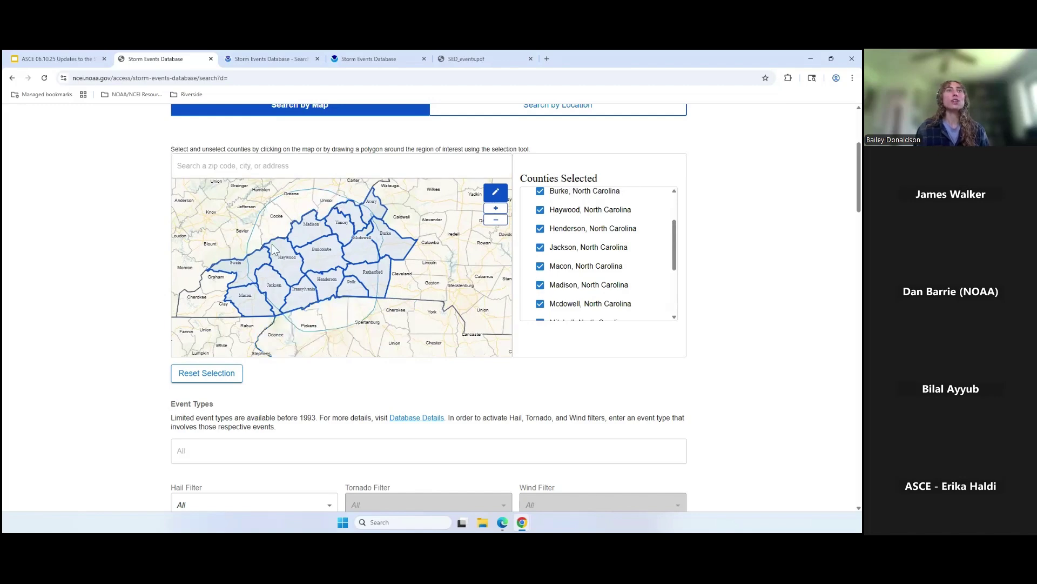
Run the storm event search for the selected North Carolina counties and look through the results summary and results table
scroll(71, 296, down, 3)
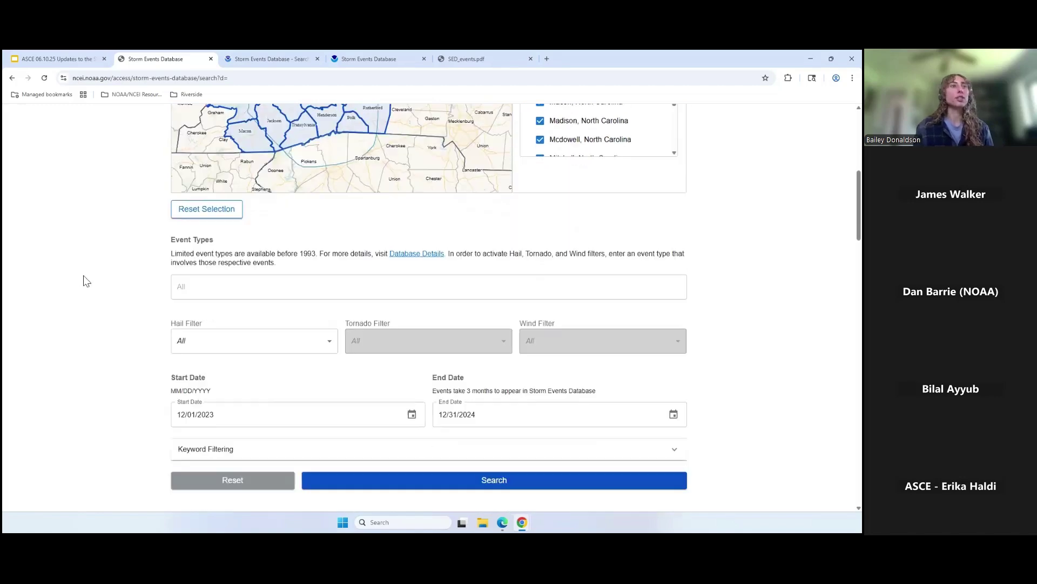
scroll(290, 375, down, 2)
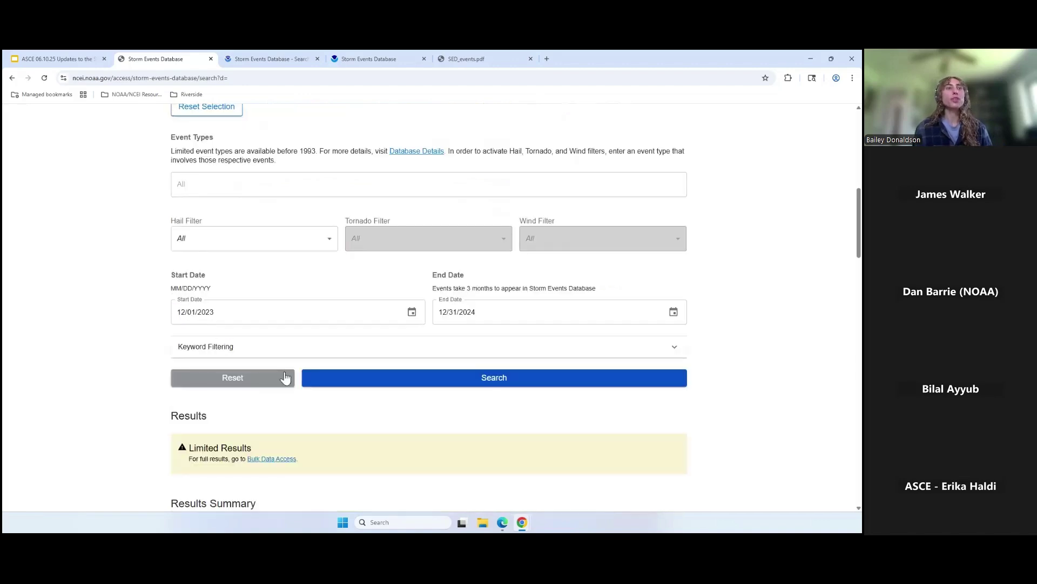
click(361, 385)
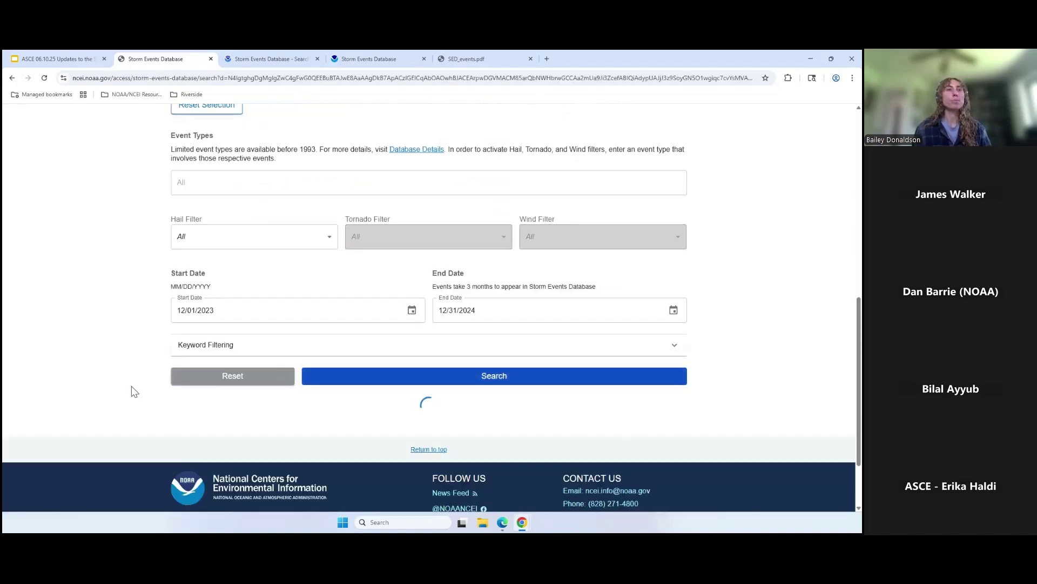
scroll(132, 388, down, 1)
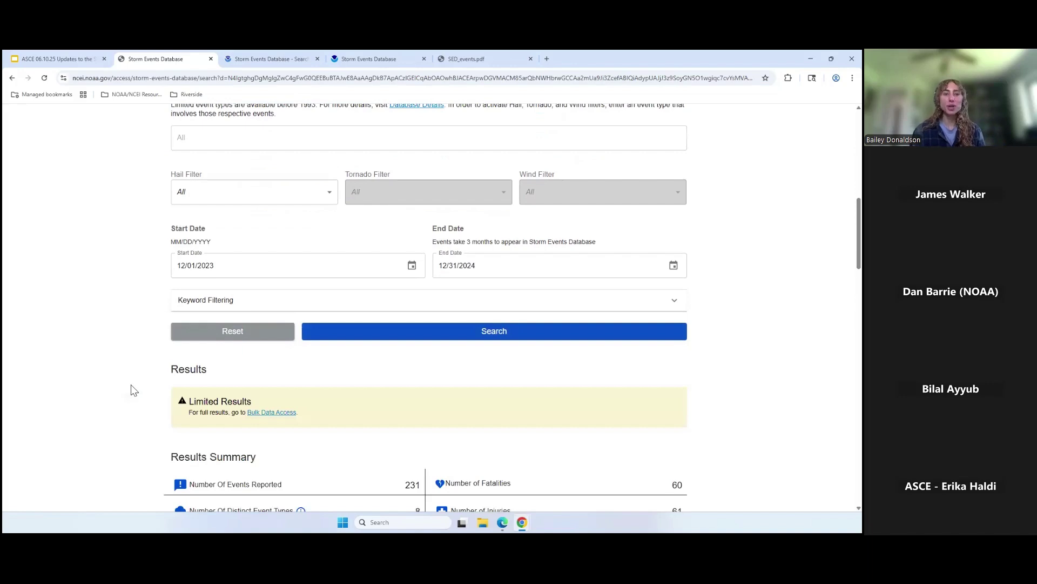
scroll(134, 389, down, 6)
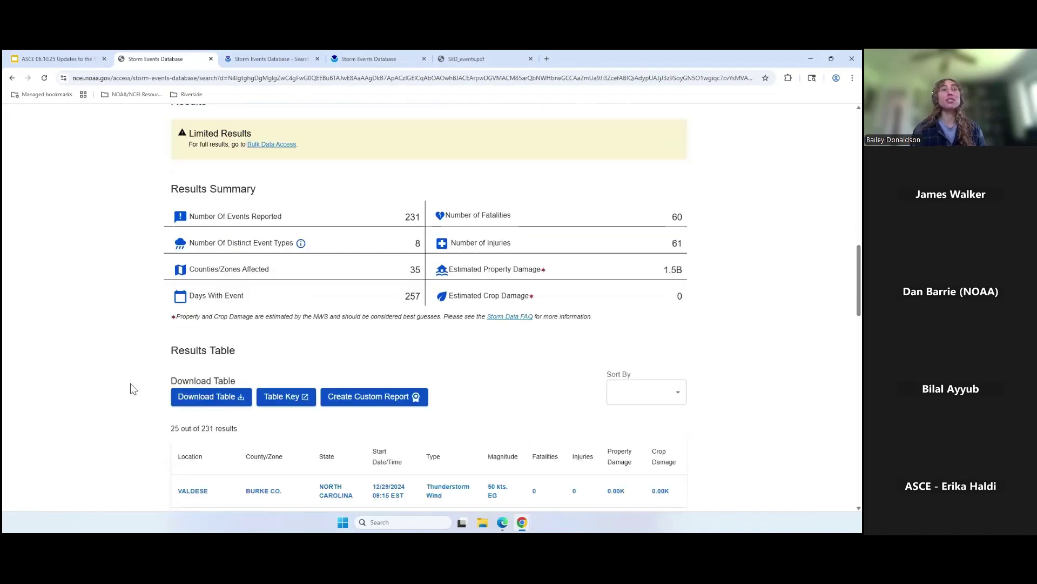
scroll(129, 378, down, 2)
scroll(95, 367, down, 2)
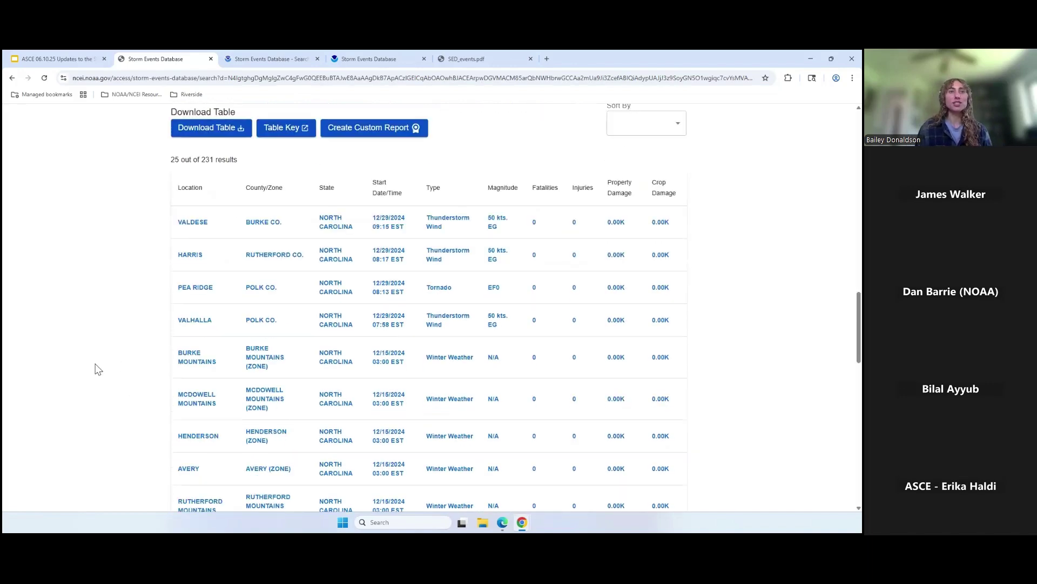
scroll(97, 369, down, 1)
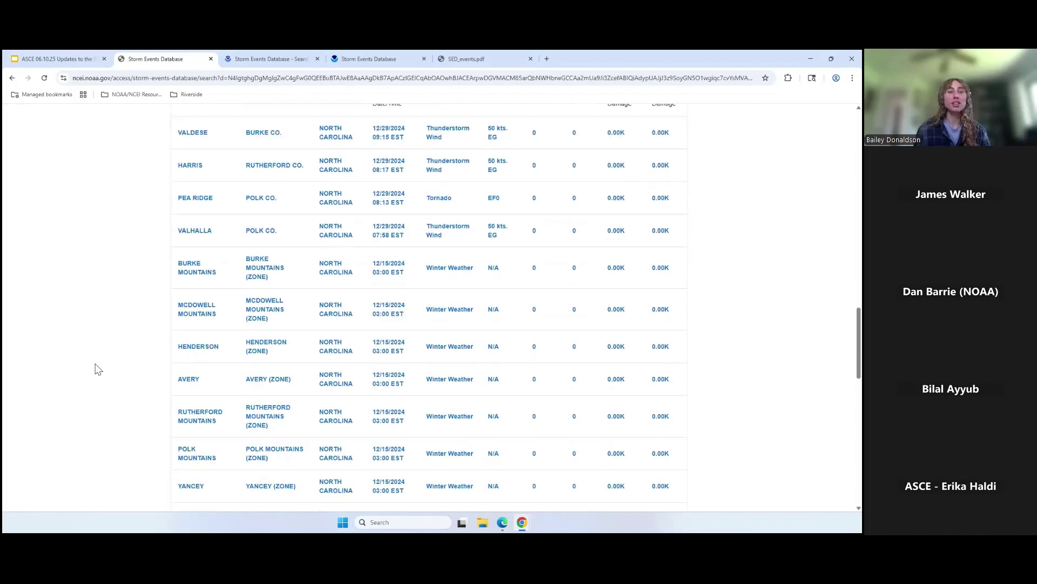
scroll(97, 369, down, 2)
Add the keyword helene under Keyword Filtering and rerun the storm event search
scroll(138, 286, up, 5)
scroll(135, 286, up, 7)
click(226, 264)
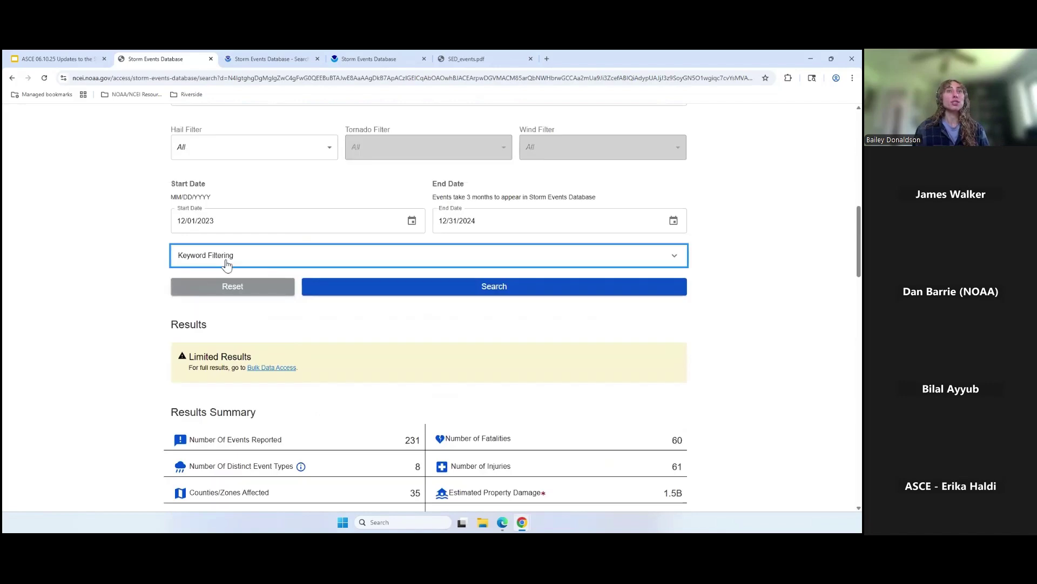
click(229, 301)
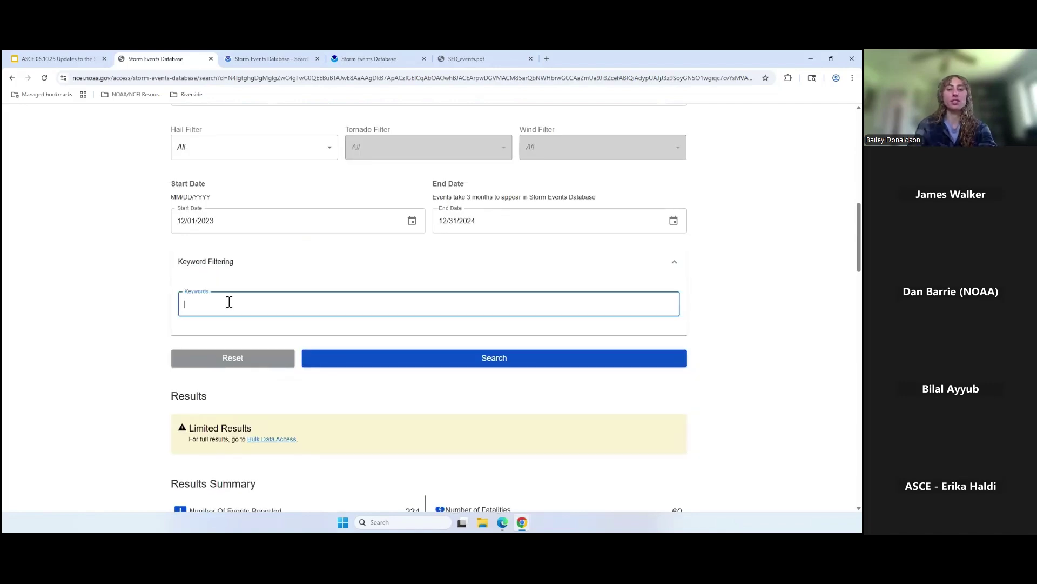
key(Return)
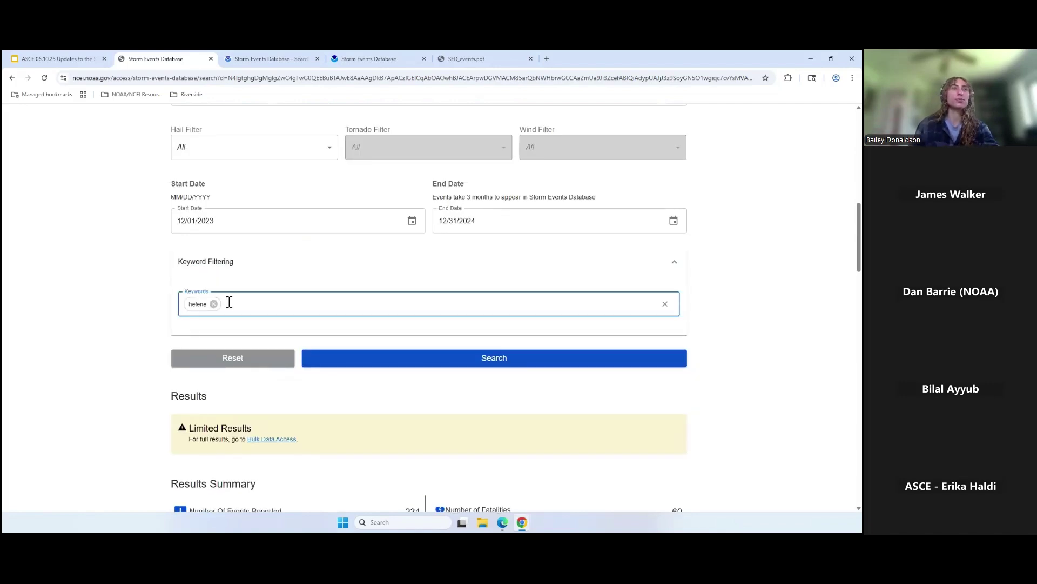
click(312, 351)
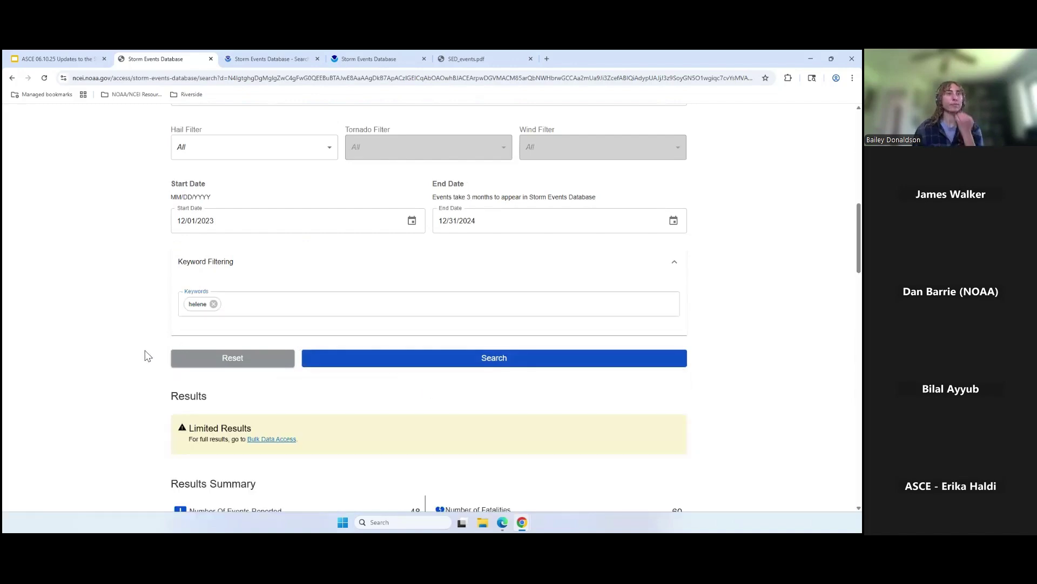
Look over the keyword-filtered results and sort the results table by Property Damage
scroll(135, 350, down, 2)
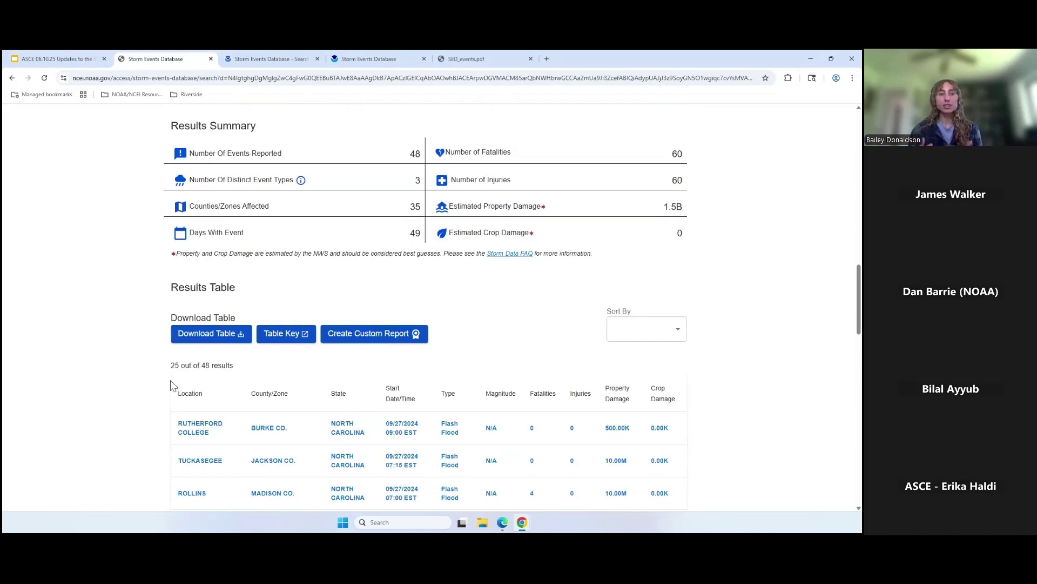
scroll(170, 380, down, 4)
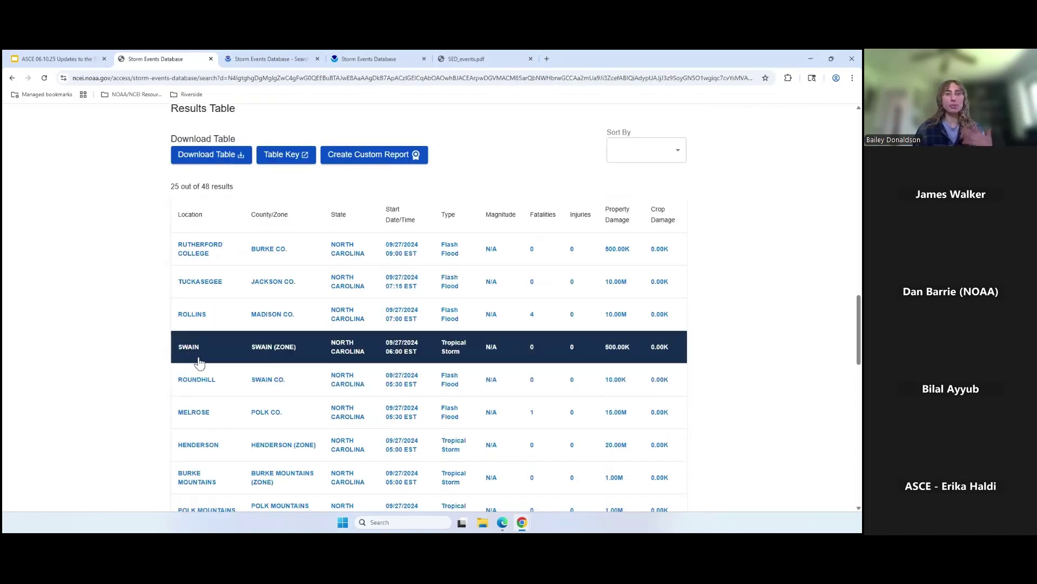
scroll(157, 355, down, 1)
scroll(157, 354, up, 3)
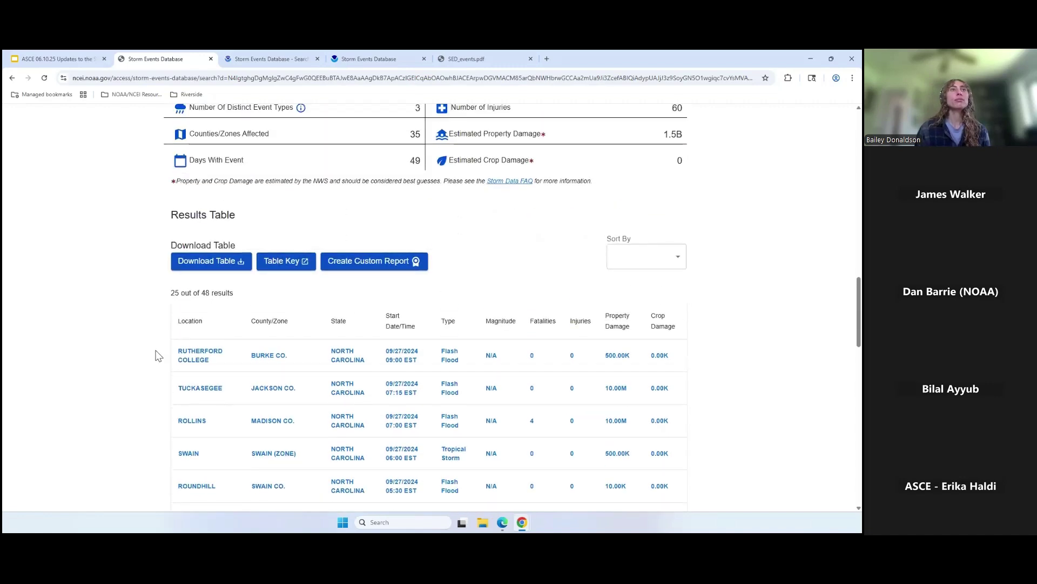
click(658, 285)
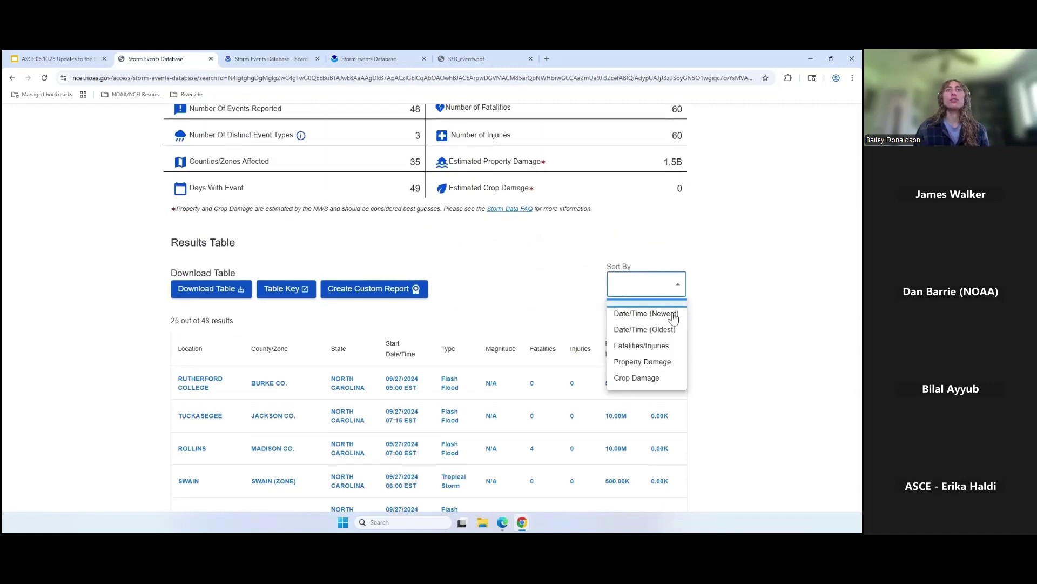
click(659, 363)
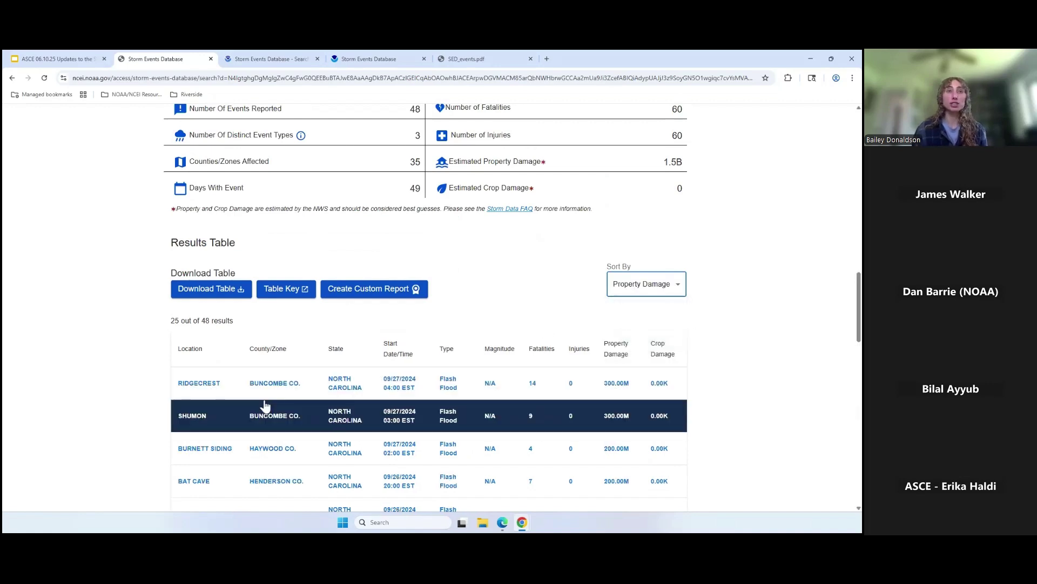
Open the details of the Ridgecrest flash flood event in Buncombe County and switch them to Table Display
click(231, 388)
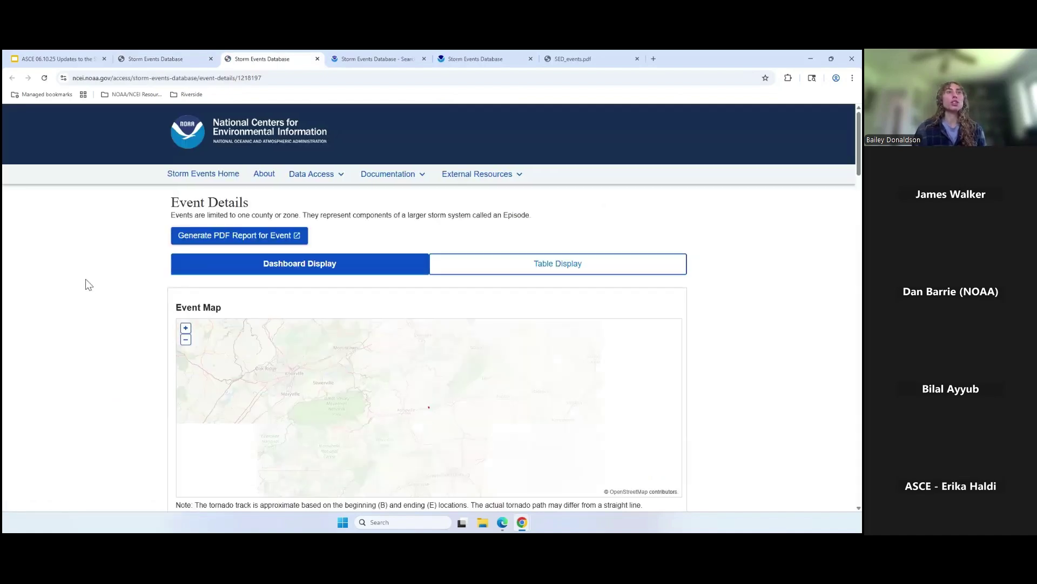
scroll(130, 340, down, 1)
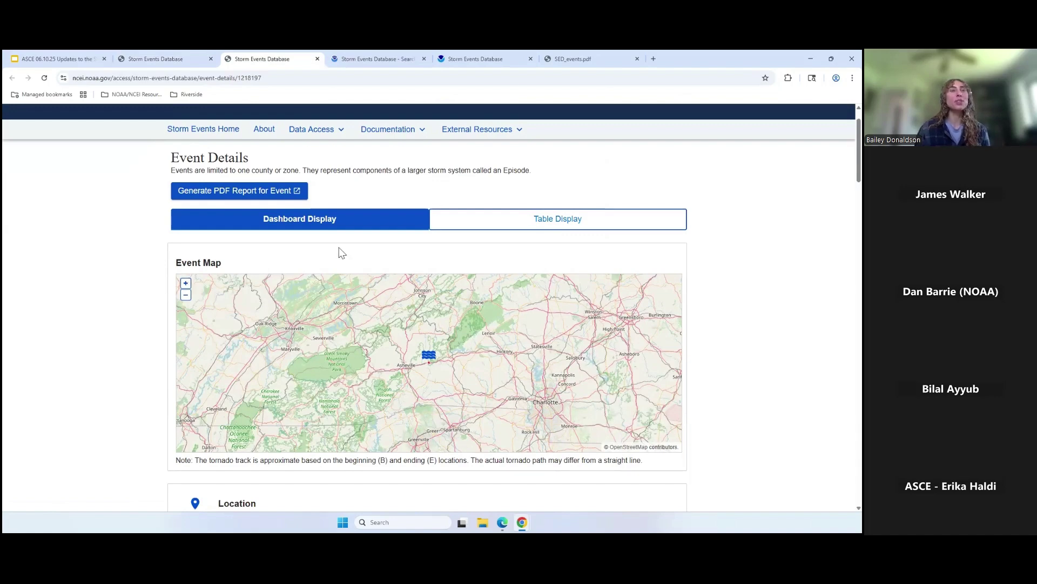
click(472, 220)
click(383, 220)
click(475, 219)
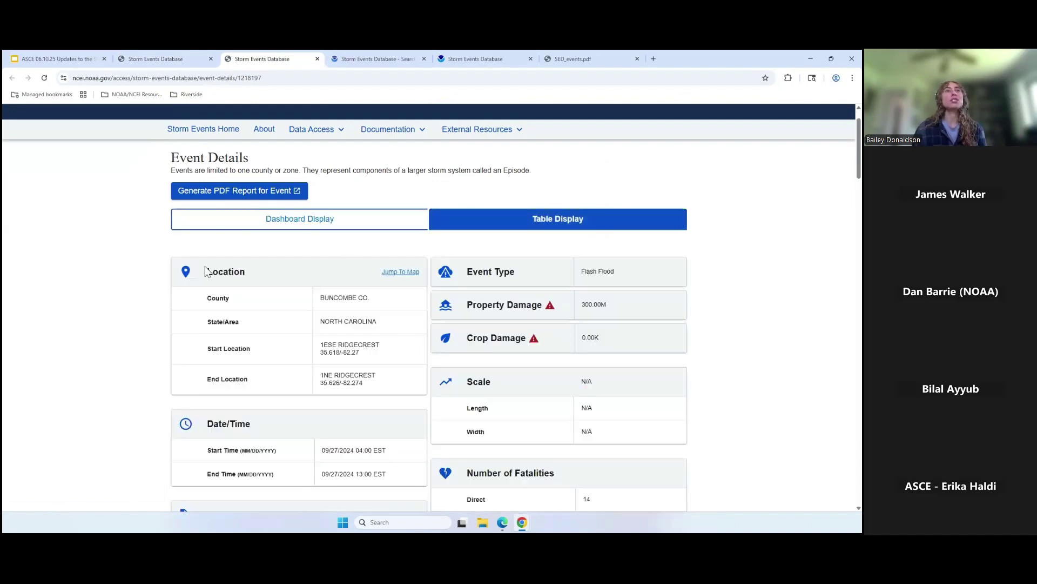
Examine the event's location, date, source, damage and fatality tables, and return to Dashboard Display
scroll(261, 283, down, 1)
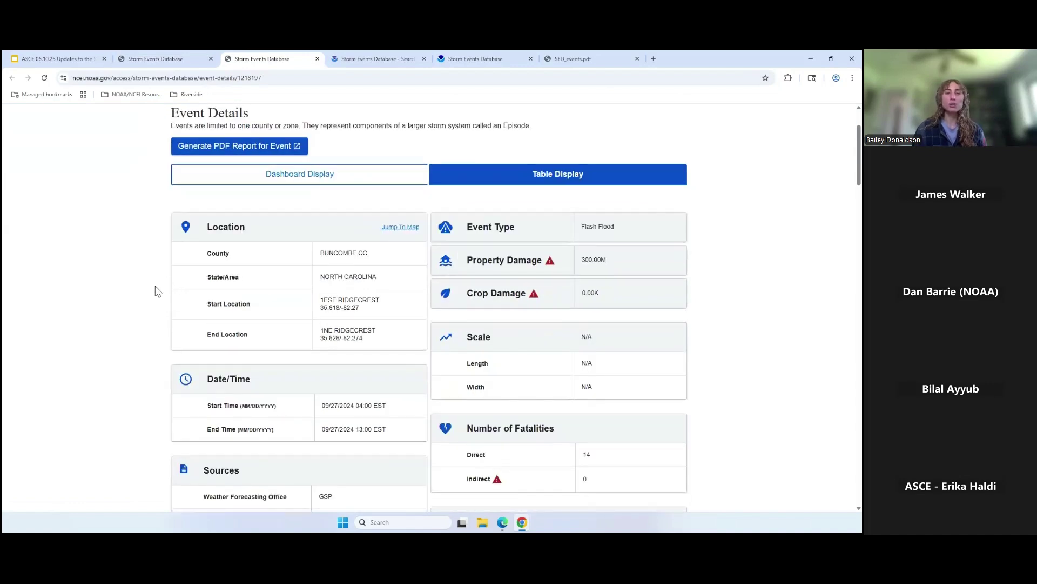
scroll(158, 292, down, 2)
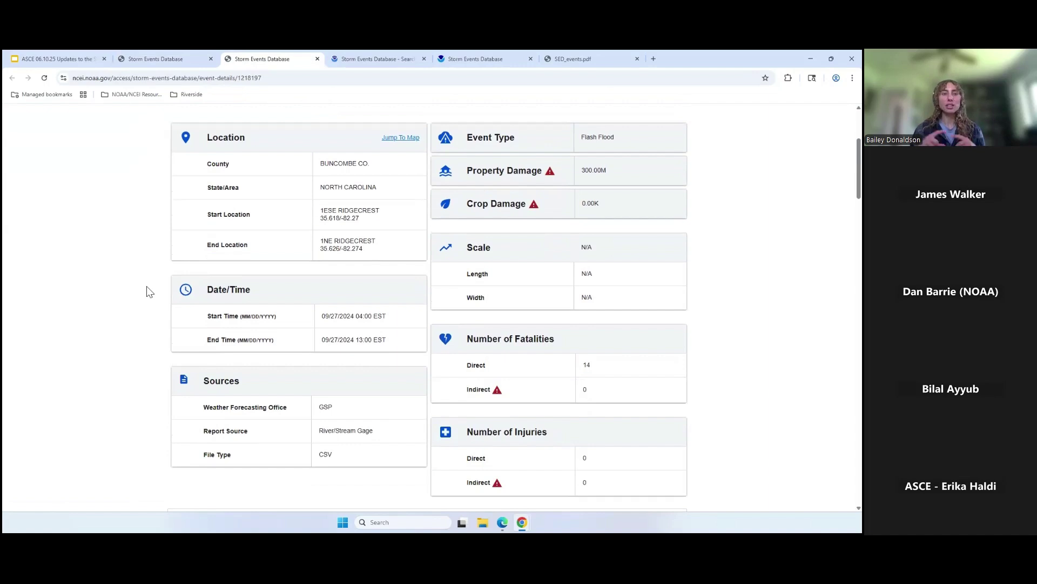
scroll(138, 286, up, 3)
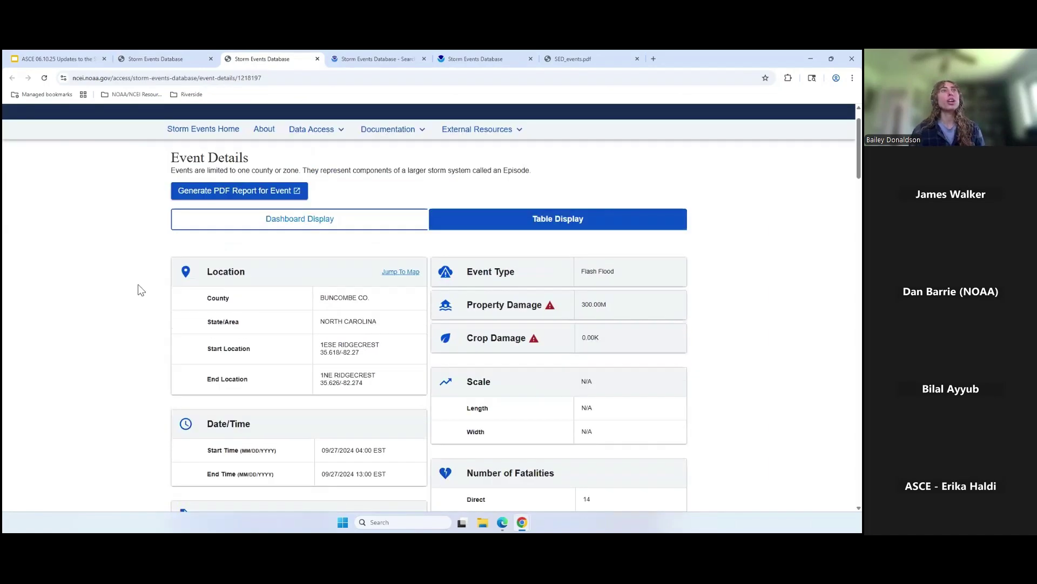
click(239, 227)
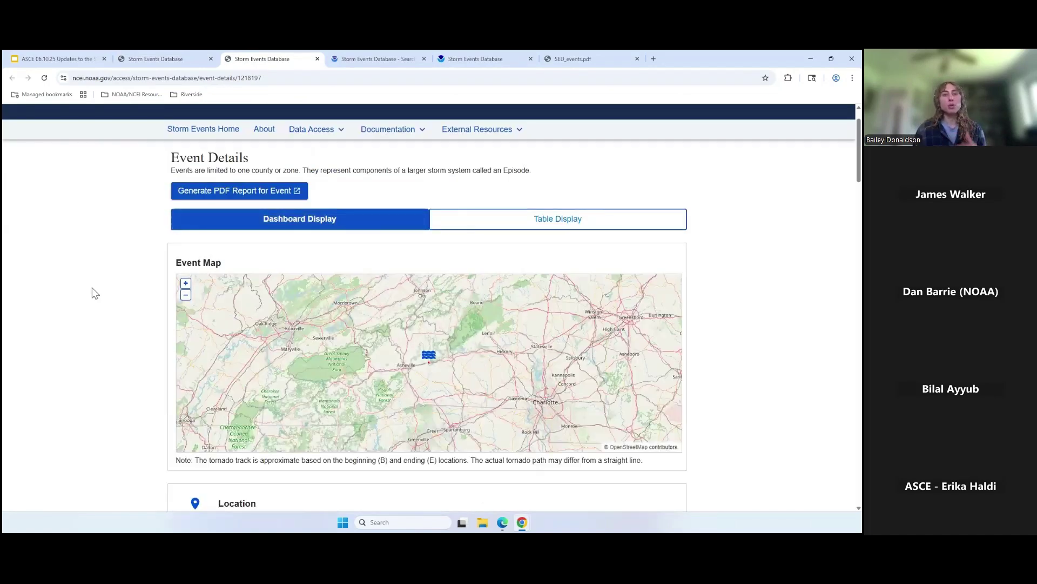
Examine the event dashboard from the map down to the Event Narrative, and highlight the word Helene there
scroll(121, 300, down, 3)
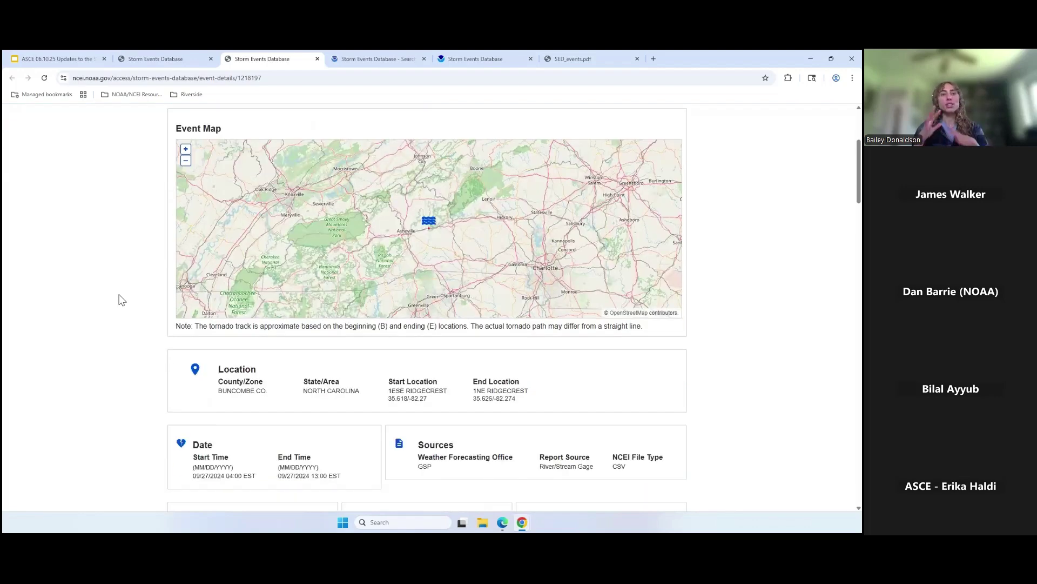
scroll(149, 319, down, 5)
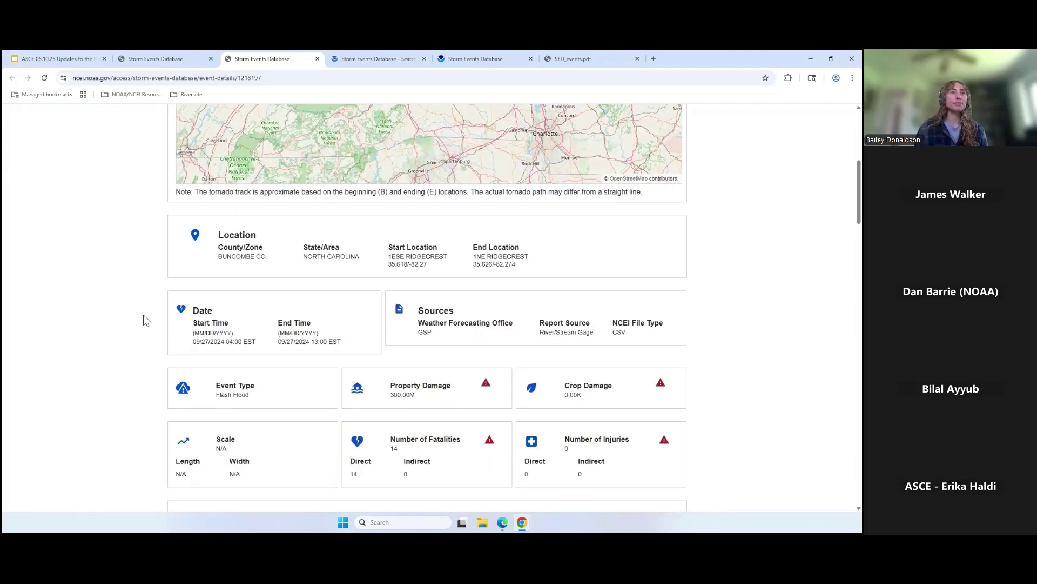
scroll(116, 306, down, 2)
scroll(115, 308, down, 3)
scroll(115, 314, down, 6)
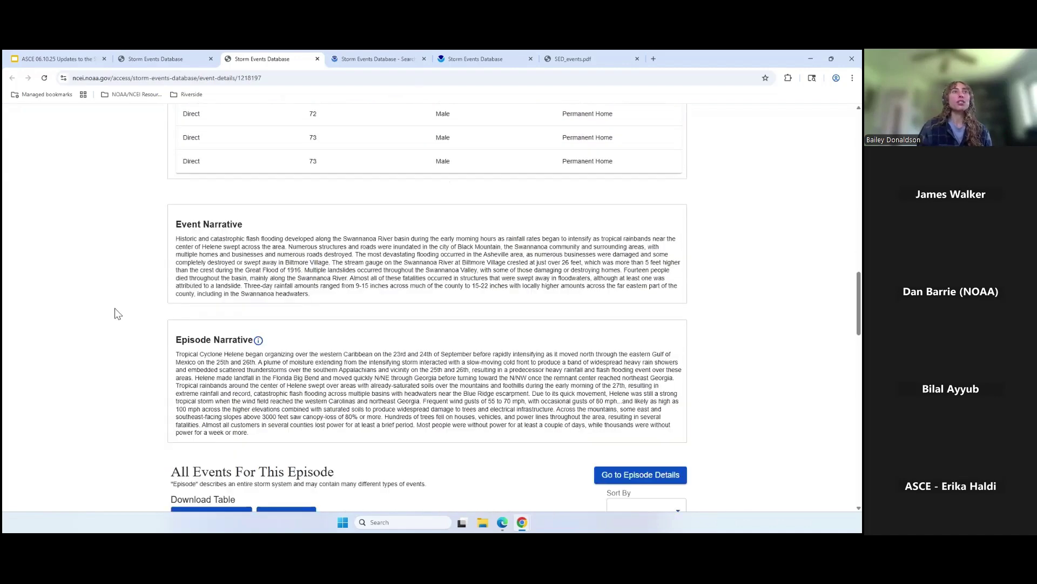
triple_click(200, 239)
click(343, 301)
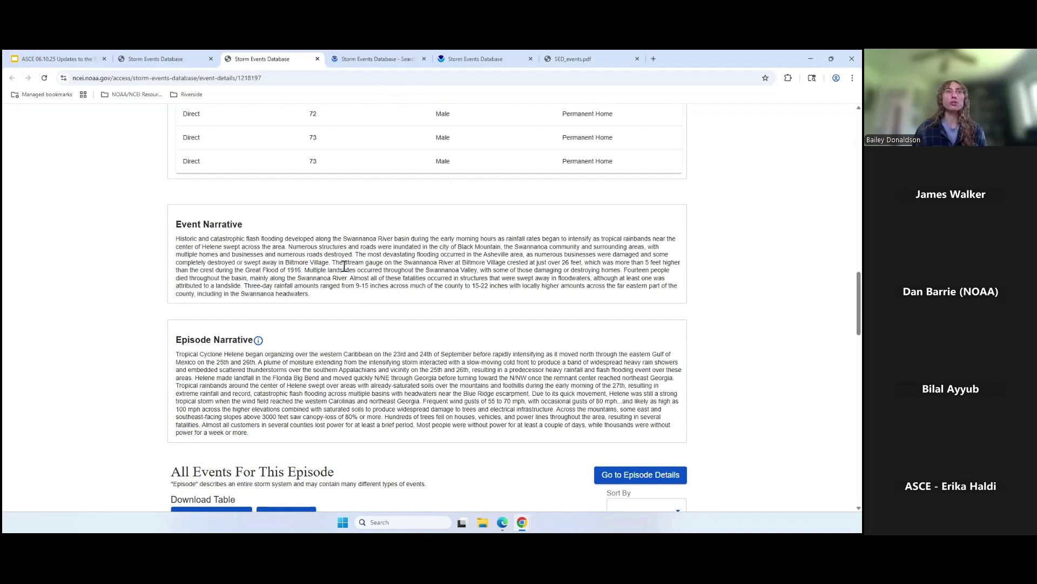
double_click(213, 248)
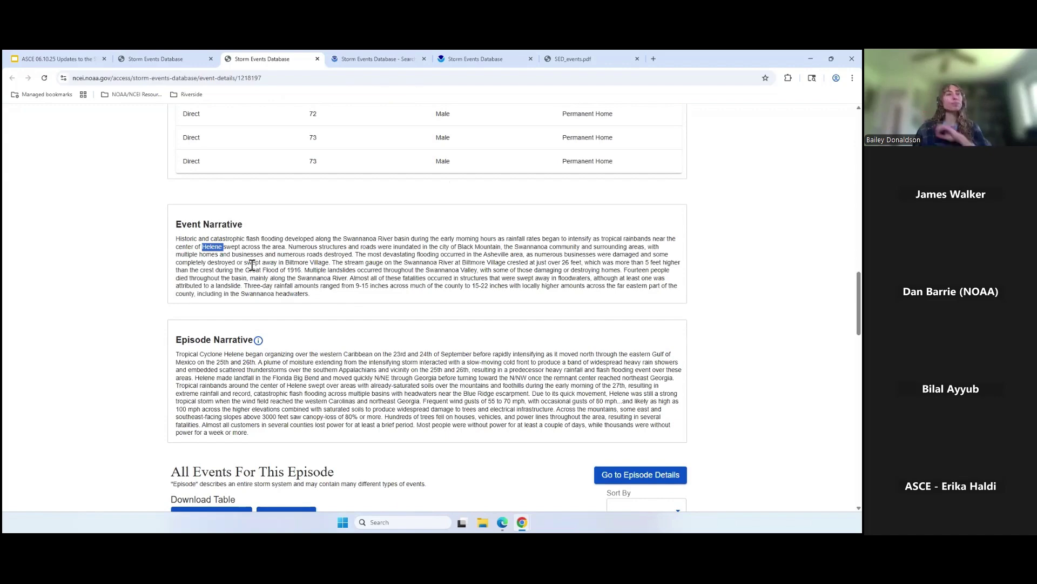
Examine the Episode Narrative and highlight the phrase "Tropical Cyclone Helene" at its beginning
scroll(180, 318, down, 1)
drag(178, 296, 259, 298)
click(161, 308)
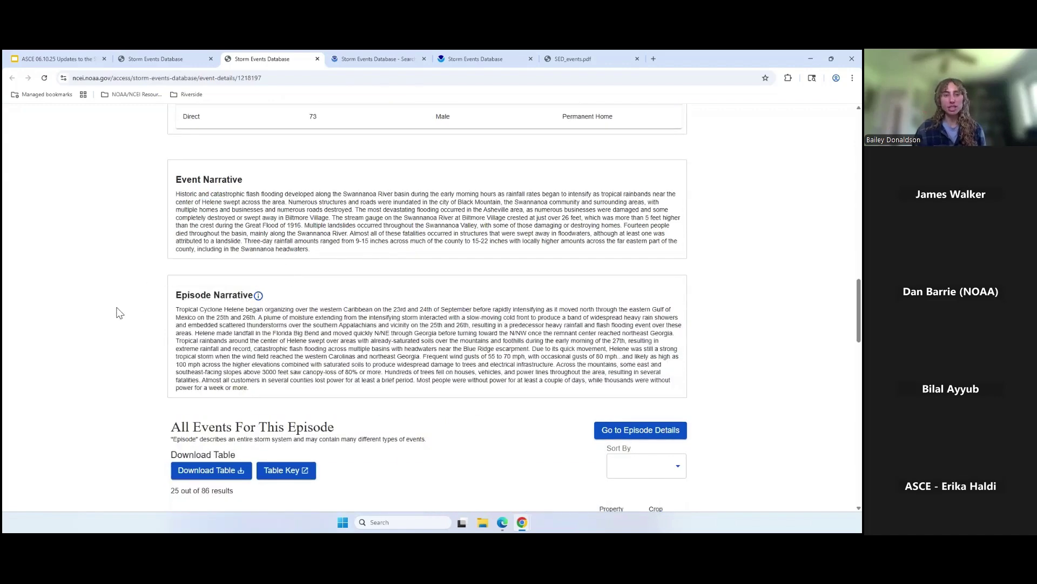
mouse_move(257, 298)
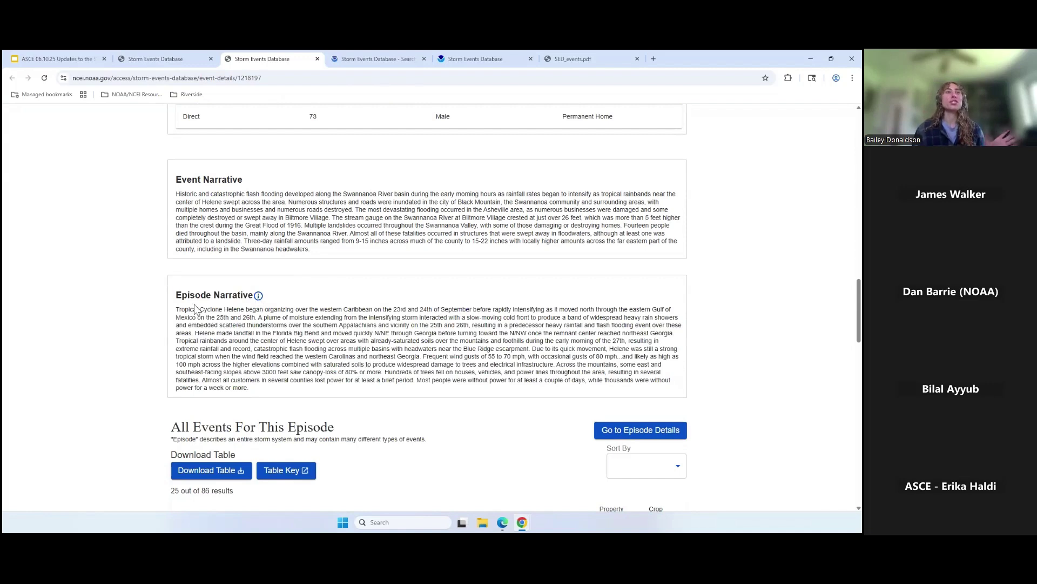
drag(175, 309, 248, 312)
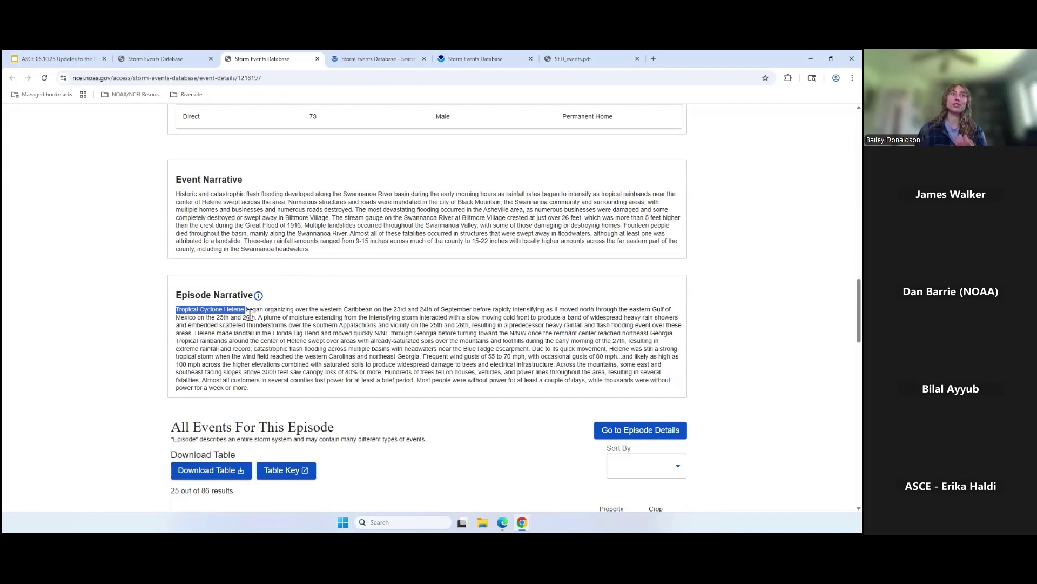
Look through the list of all events for this episode and open the episode's details
click(208, 214)
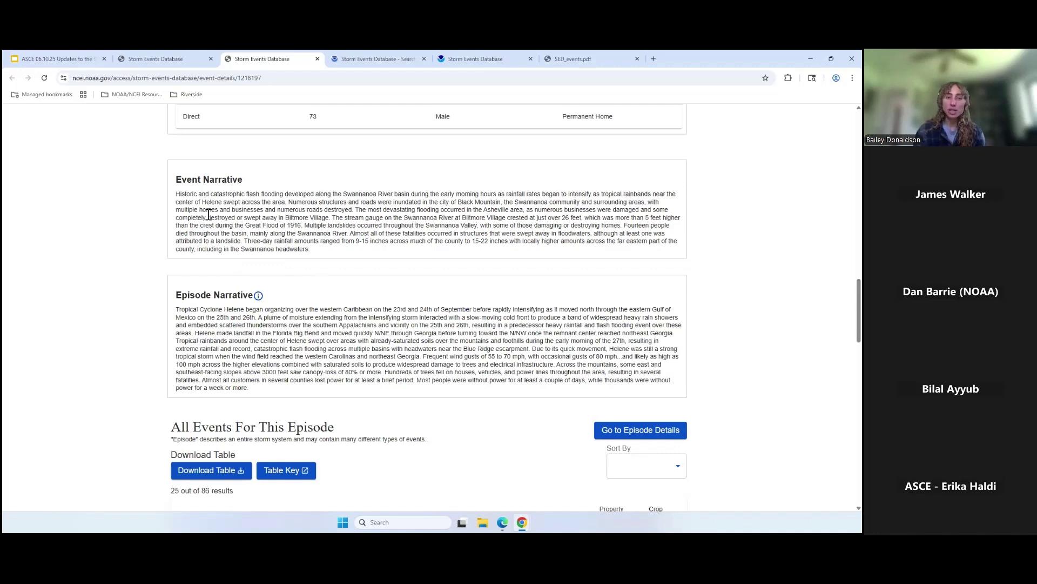
scroll(135, 225, down, 4)
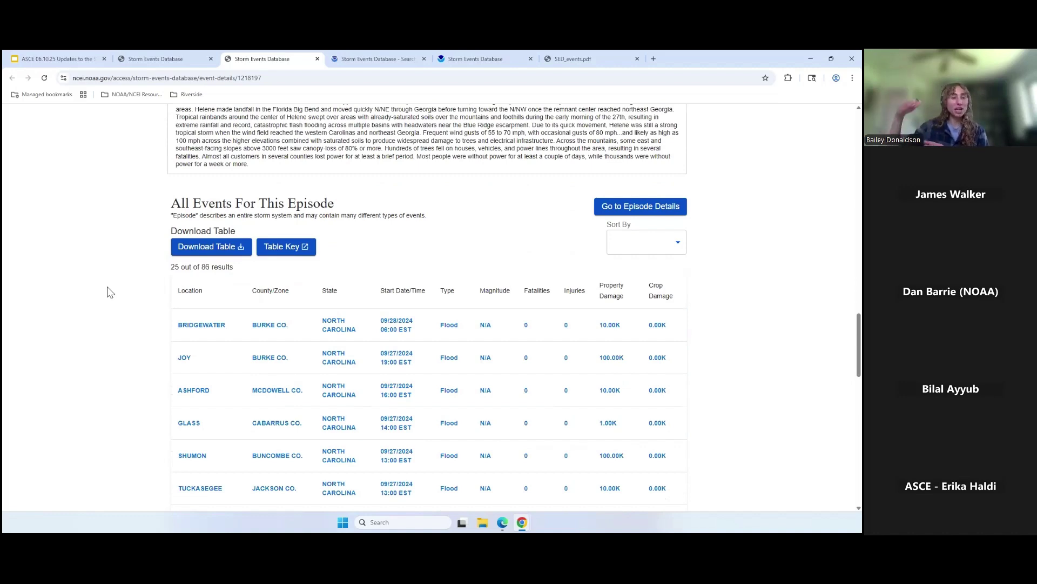
scroll(119, 295, down, 1)
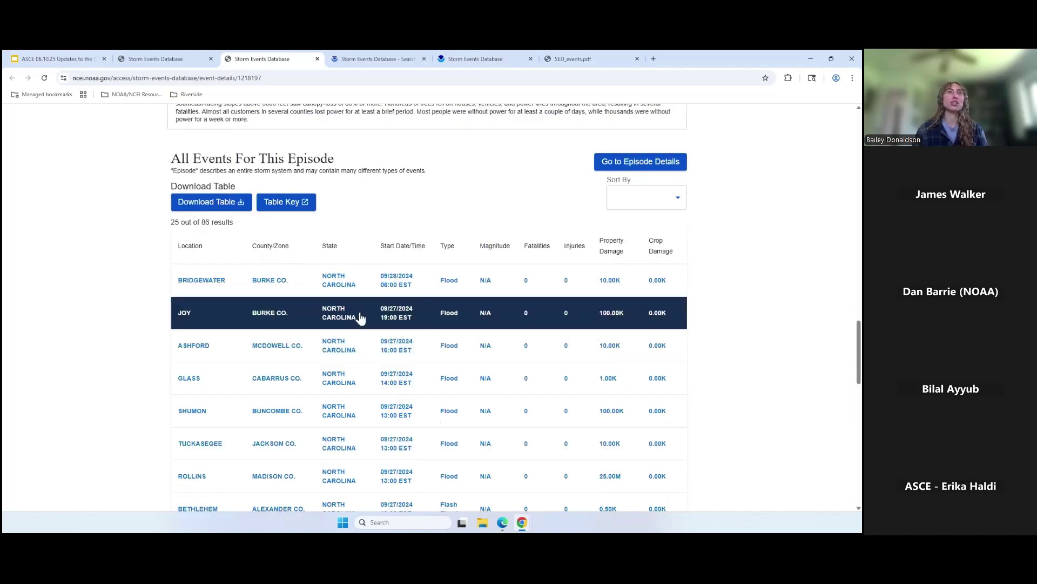
scroll(361, 318, down, 4)
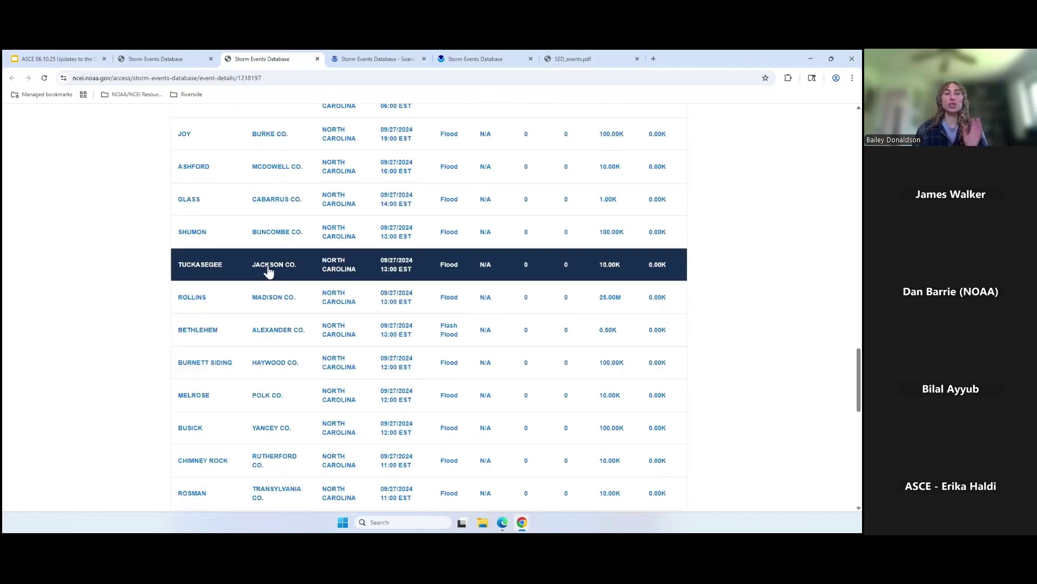
scroll(111, 241, up, 5)
scroll(108, 241, up, 2)
click(659, 297)
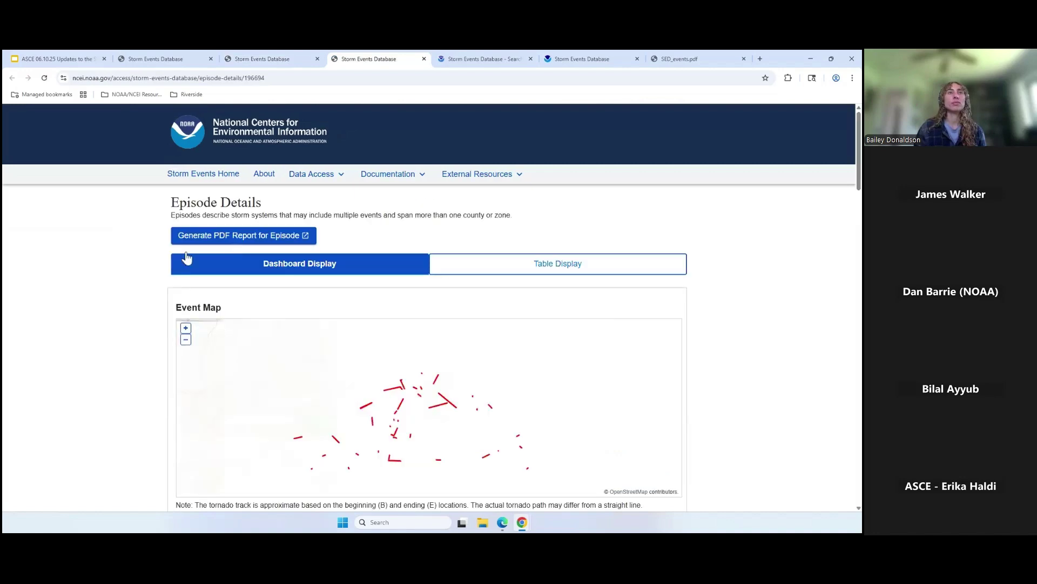
Examine the flood markers and their event details on the episode's Event Map
scroll(99, 257, down, 1)
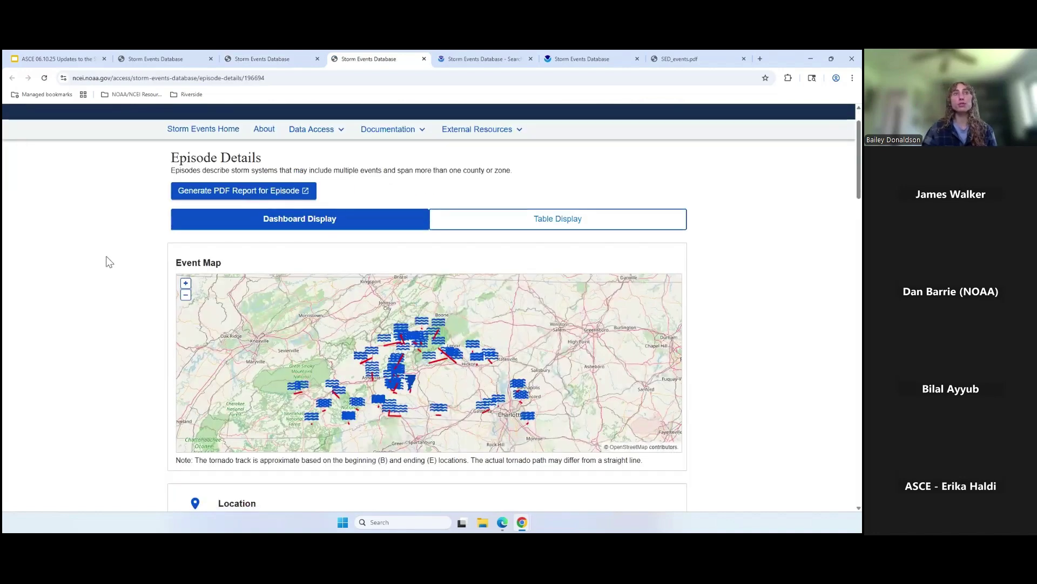
mouse_move(365, 340)
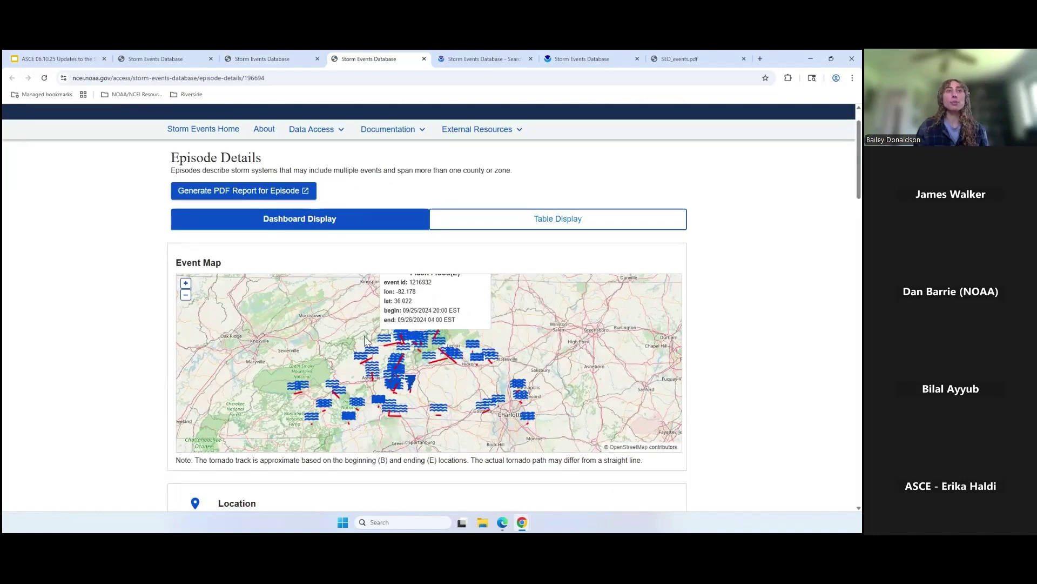
drag(364, 336, 364, 355)
mouse_move(400, 377)
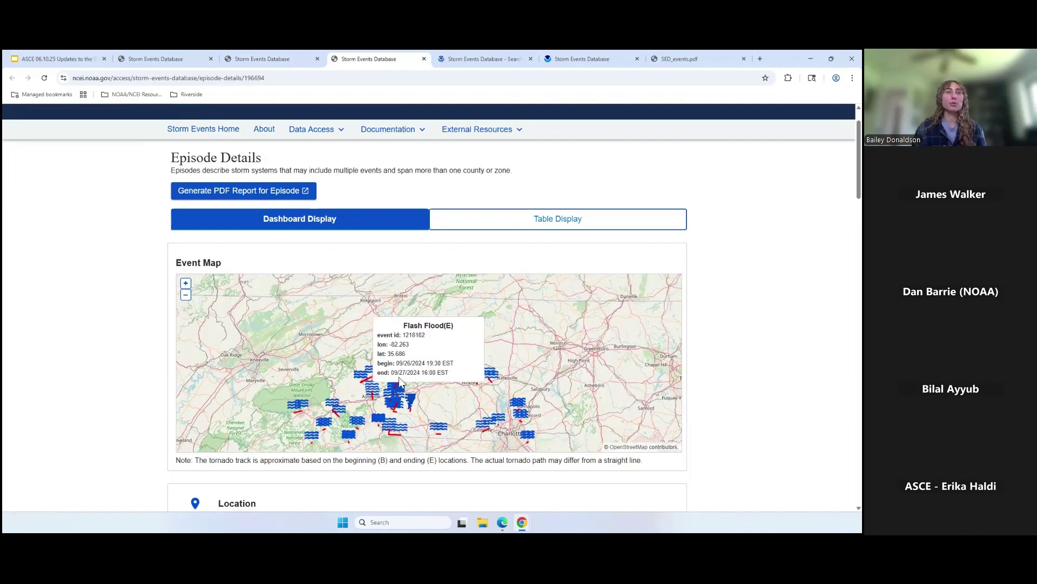
mouse_move(442, 340)
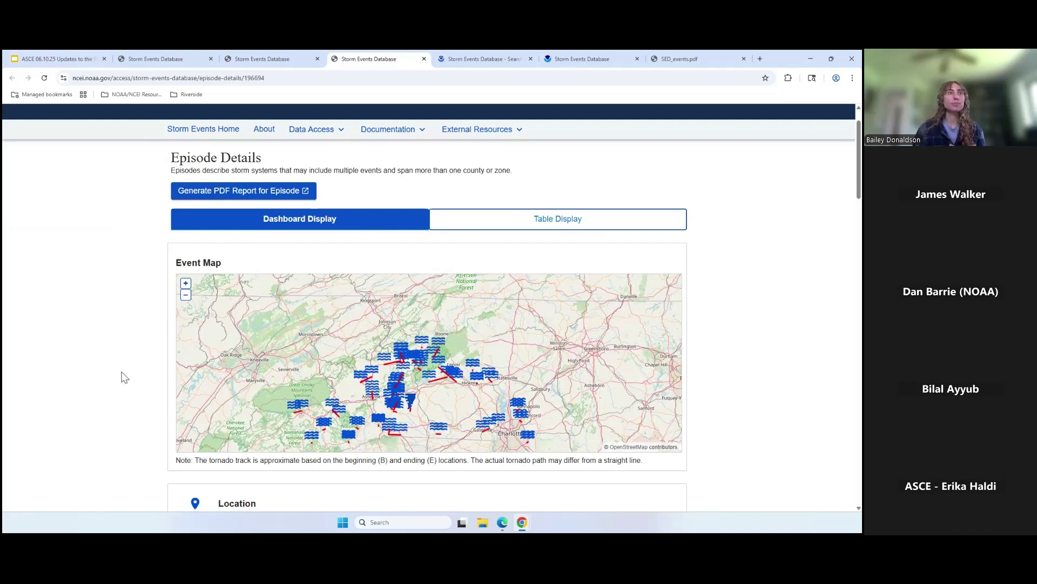
Examine the episode's location, date, sources, damage and fatality figures, narrative and events table, and return to the Event Map
scroll(127, 374, down, 1)
scroll(119, 368, down, 6)
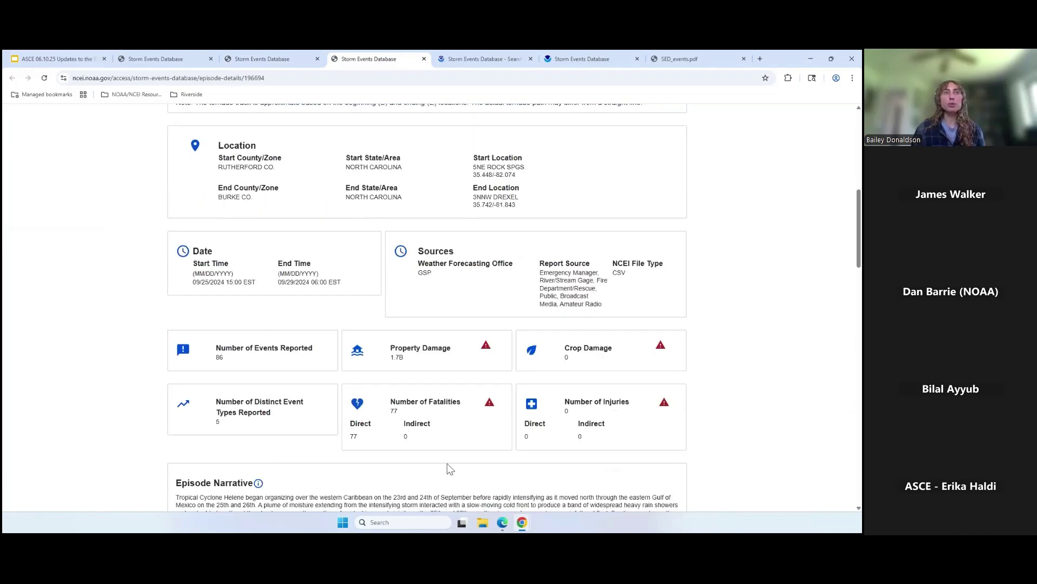
scroll(90, 348, down, 1)
scroll(91, 348, down, 5)
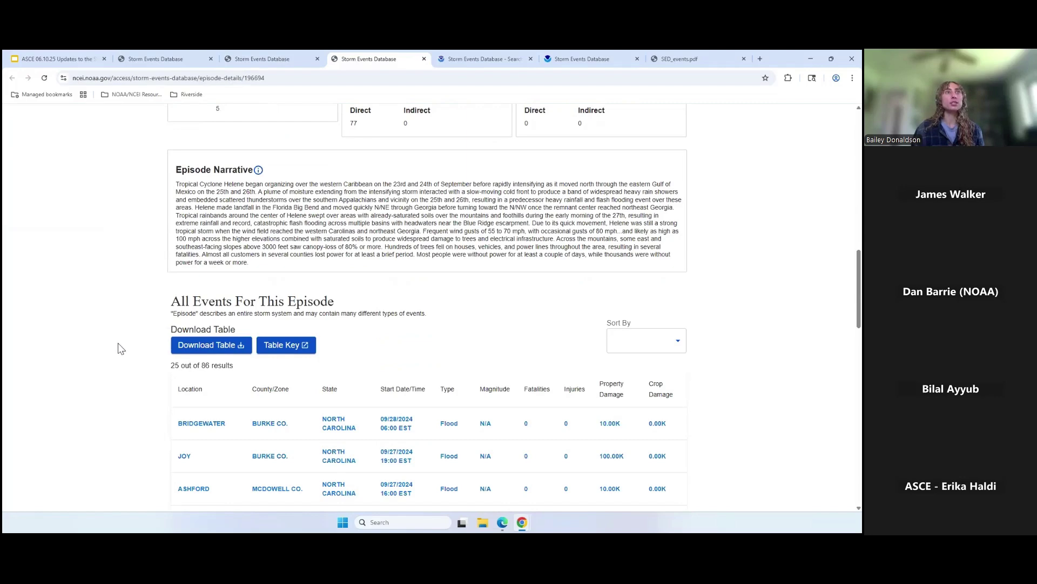
scroll(157, 296, down, 2)
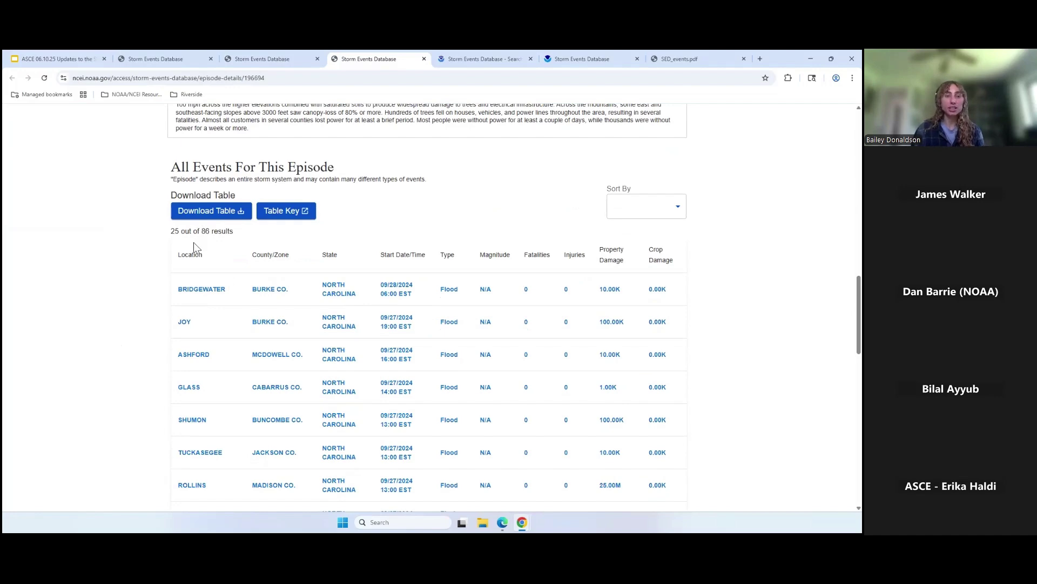
scroll(143, 307, up, 6)
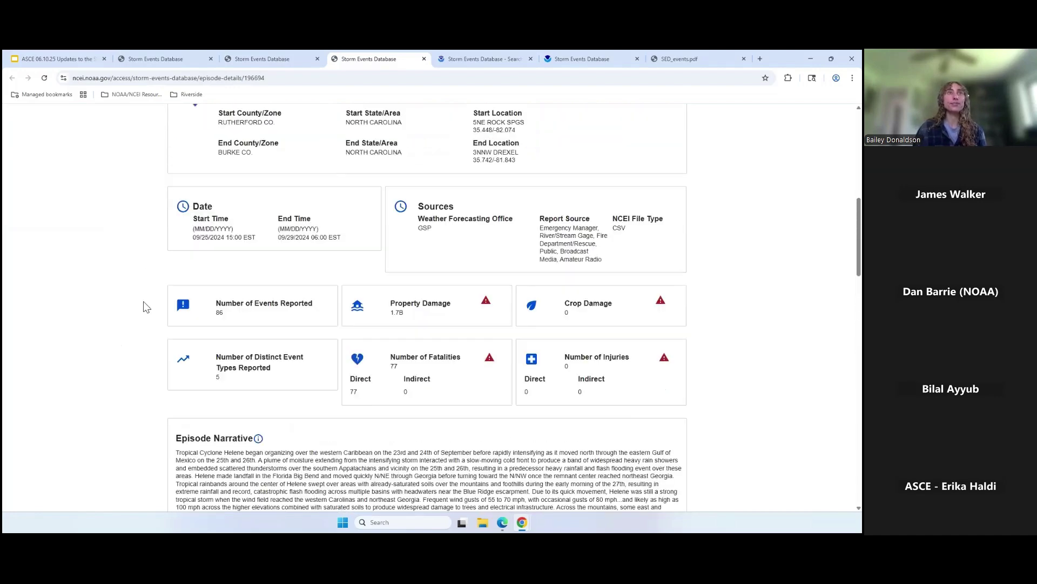
scroll(143, 306, up, 6)
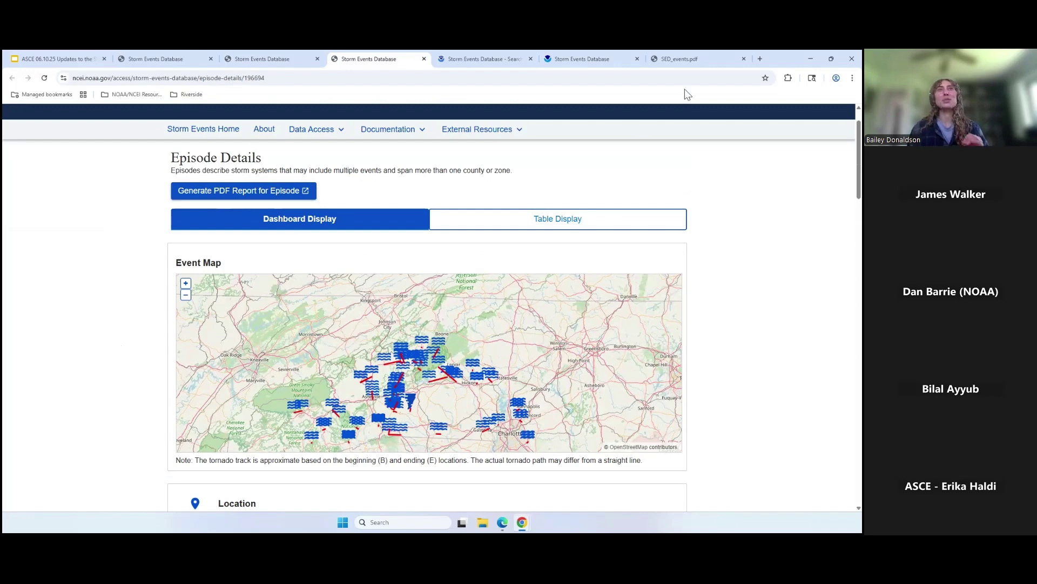
Switch to the SED_events.pdf report and highlight the narrative of the first Rutherford County tornado event
click(684, 60)
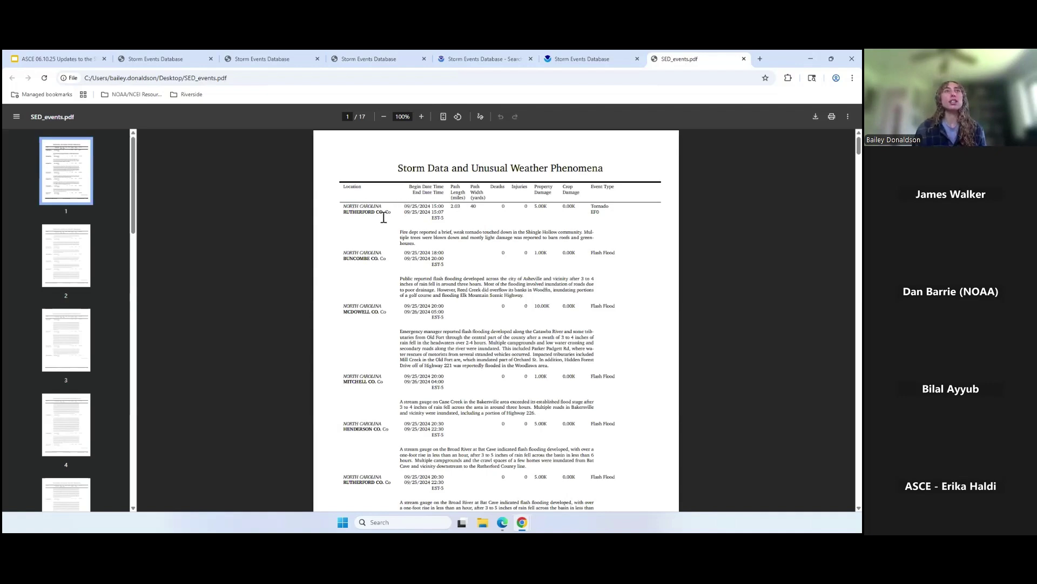
drag(400, 232, 422, 251)
click(483, 236)
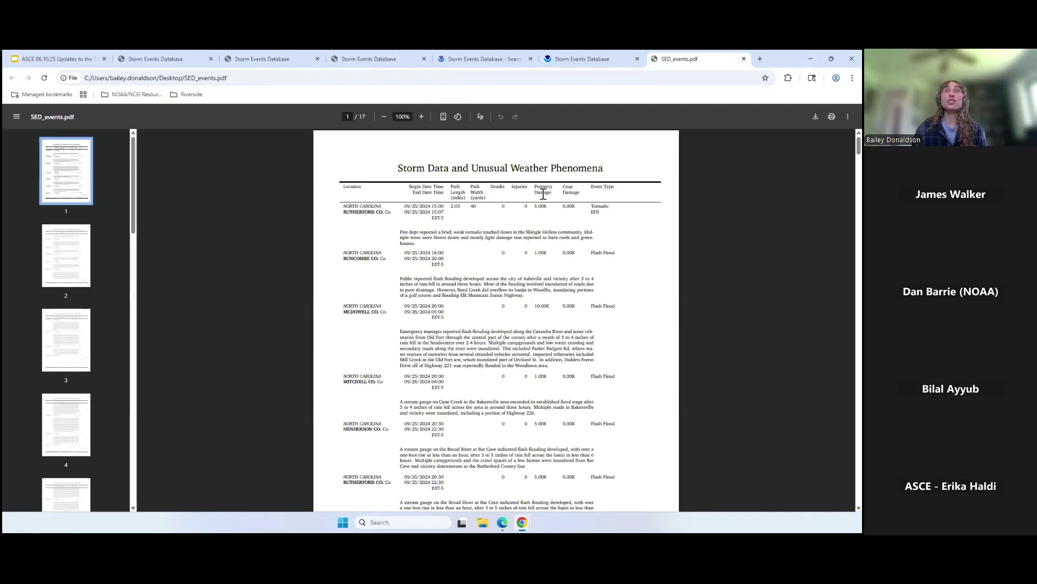
Go to page 17 of the PDF report and highlight the episode narrative about Tropical Cyclone Helene
scroll(543, 197, down, 5)
drag(859, 160, 859, 504)
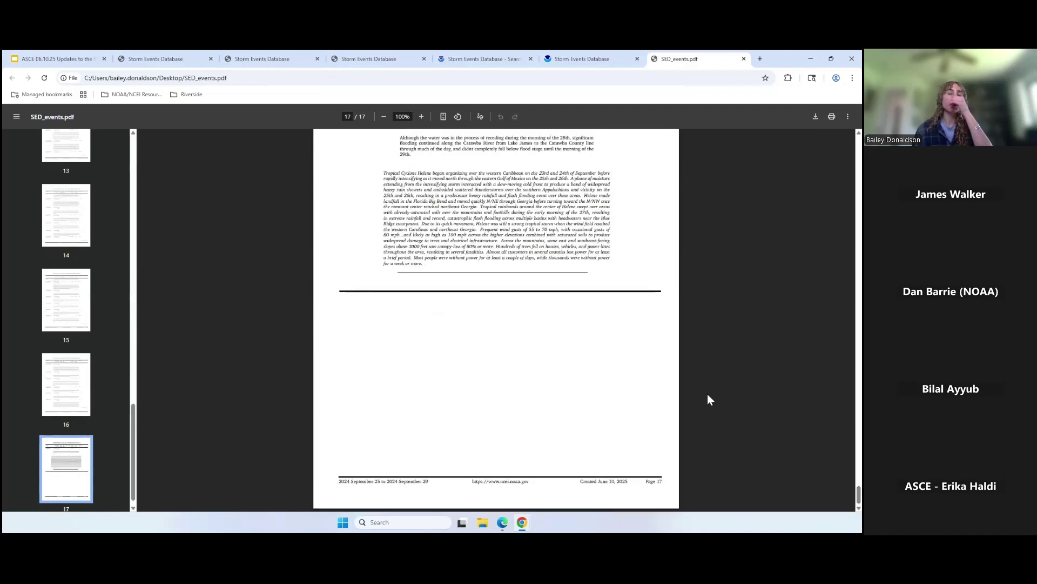
scroll(664, 323, up, 1)
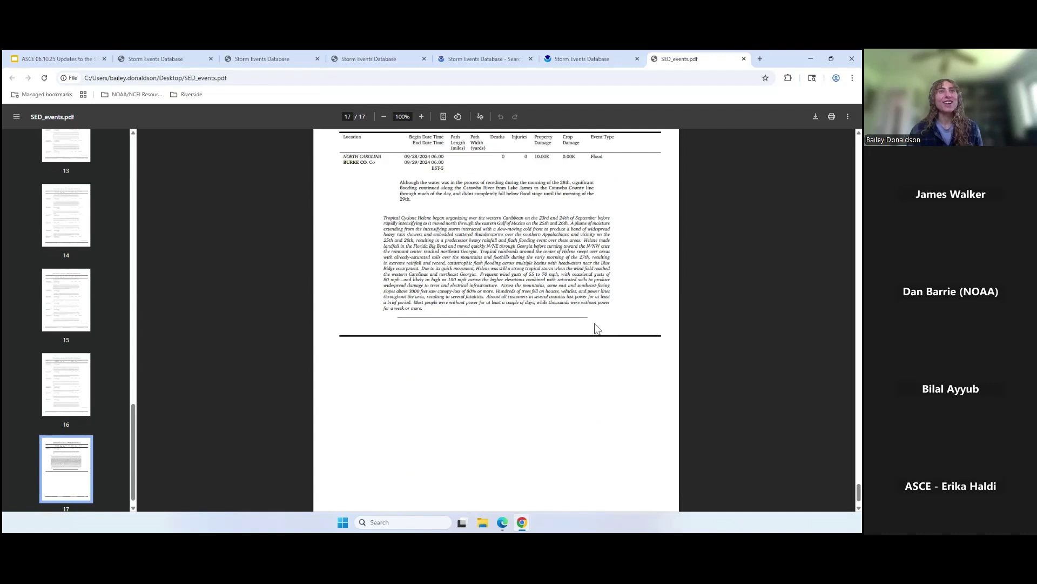
scroll(594, 324, up, 1)
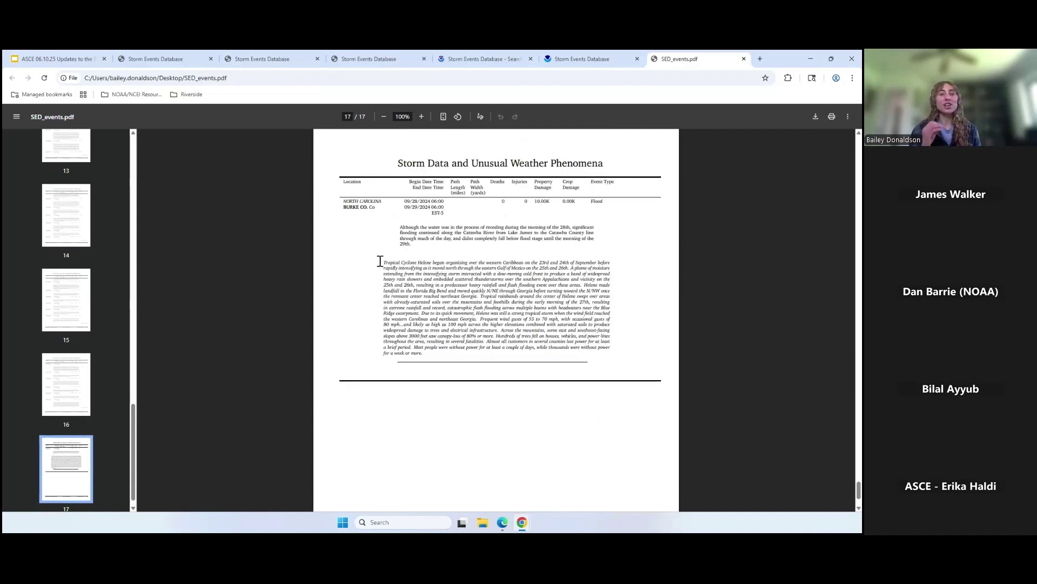
drag(380, 261, 447, 350)
click(456, 348)
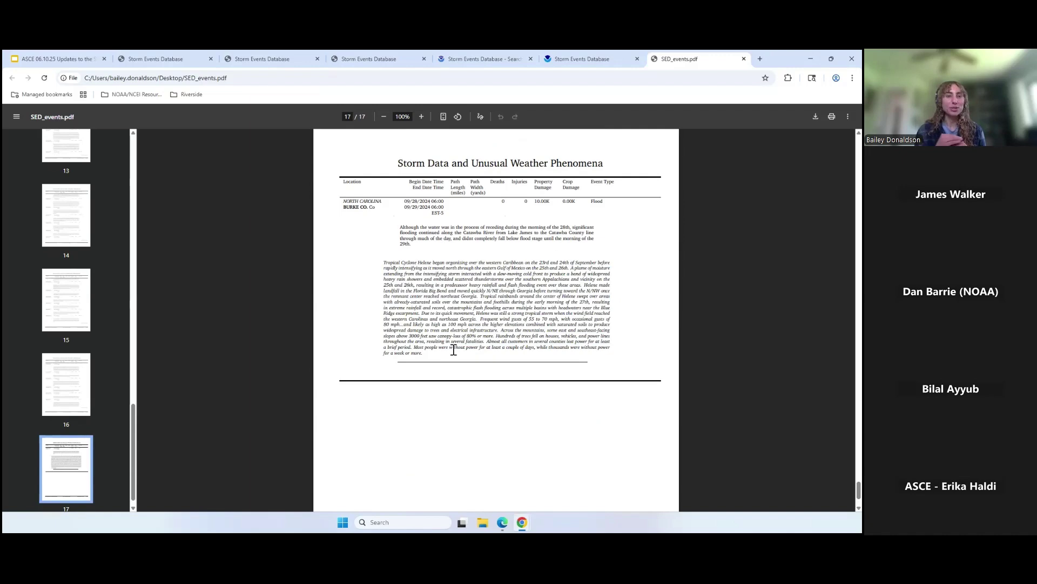
scroll(648, 338, up, 13)
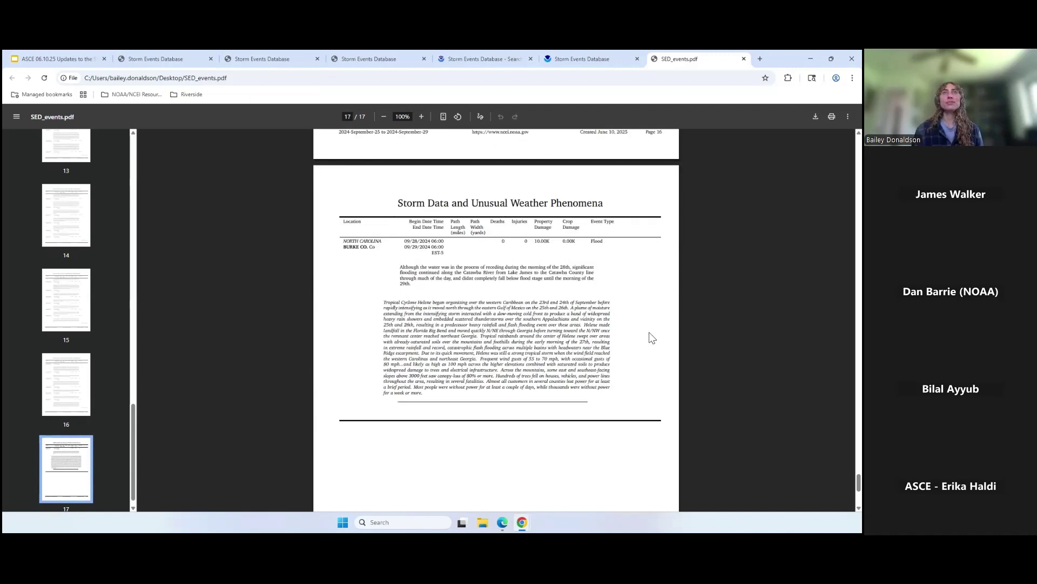
Revisit the storm events search results and filters, and return to the Google Slides presentation at the "Primary Use Cases of SED" slide
click(160, 59)
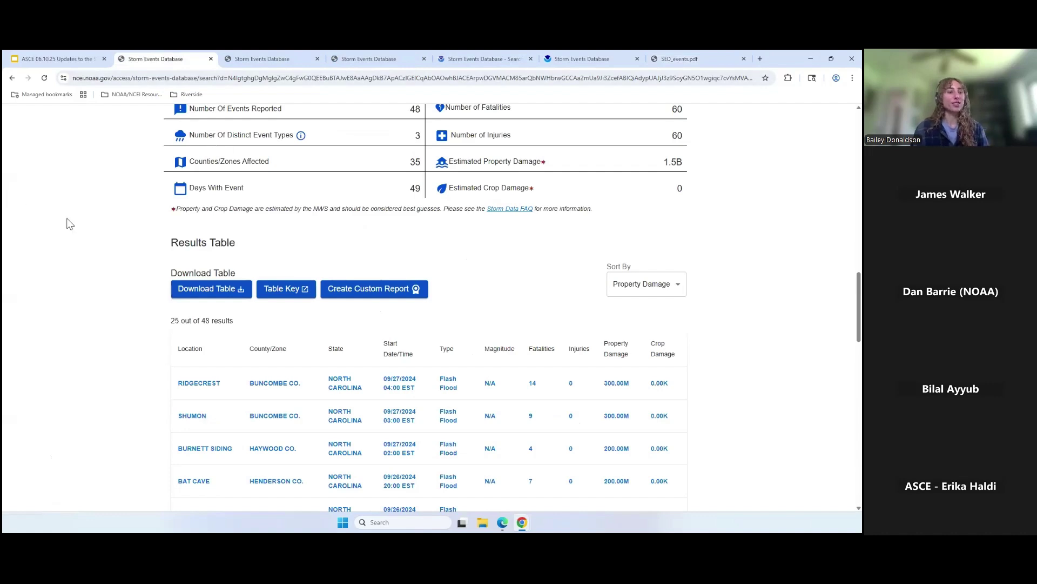
scroll(73, 225, up, 5)
scroll(78, 228, up, 10)
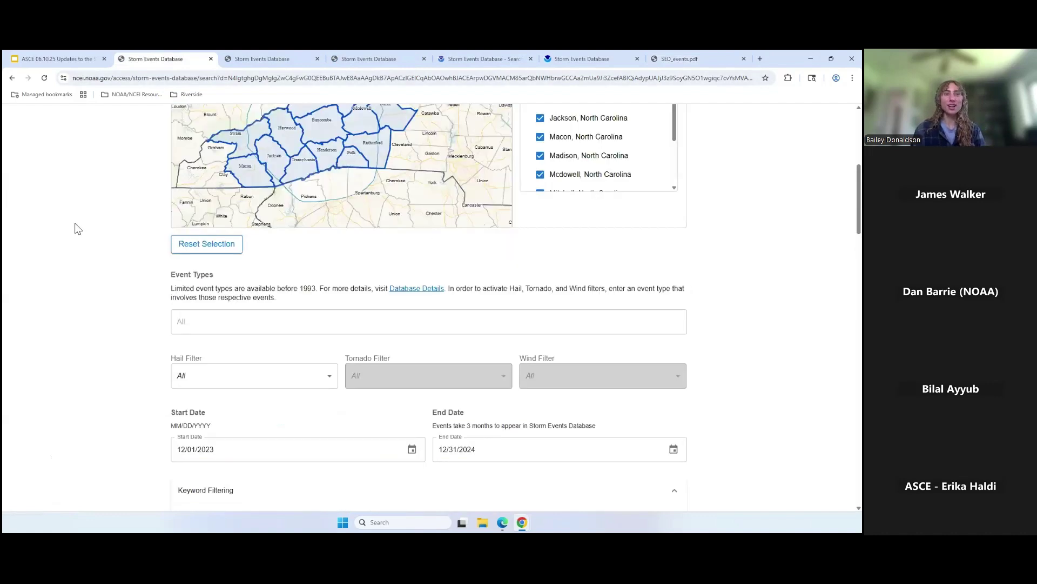
click(72, 60)
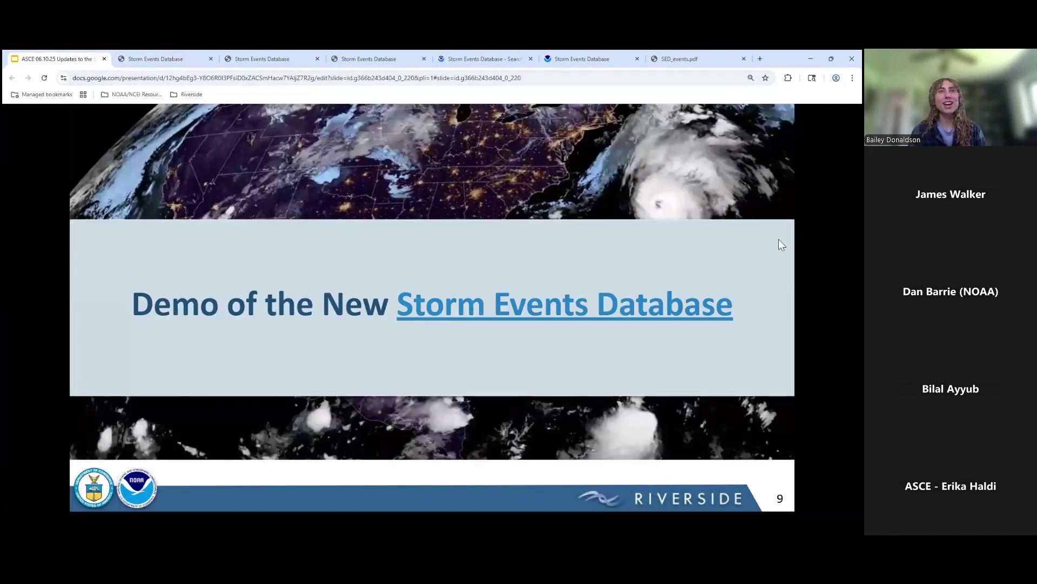
click(779, 239)
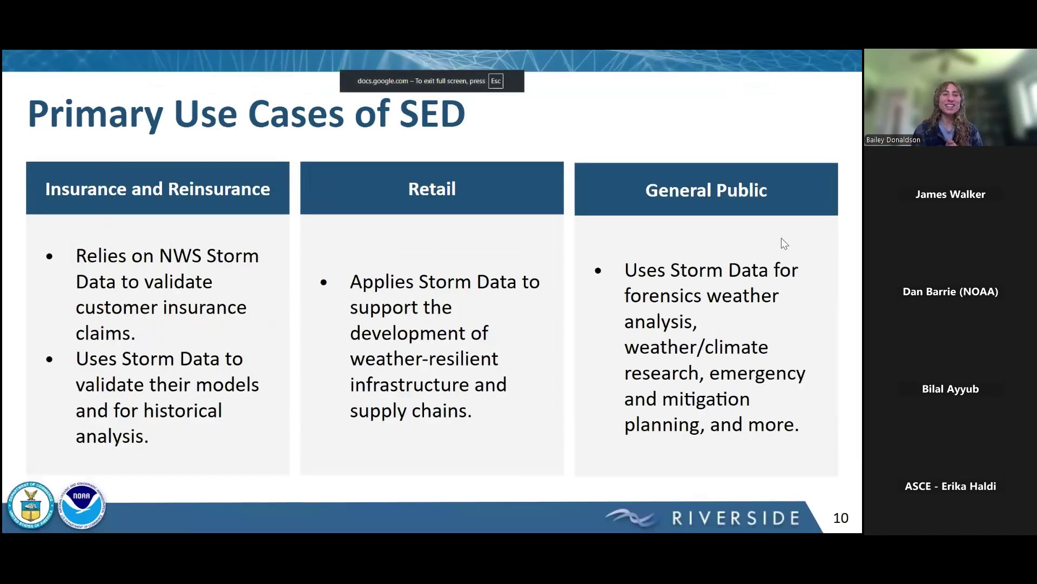